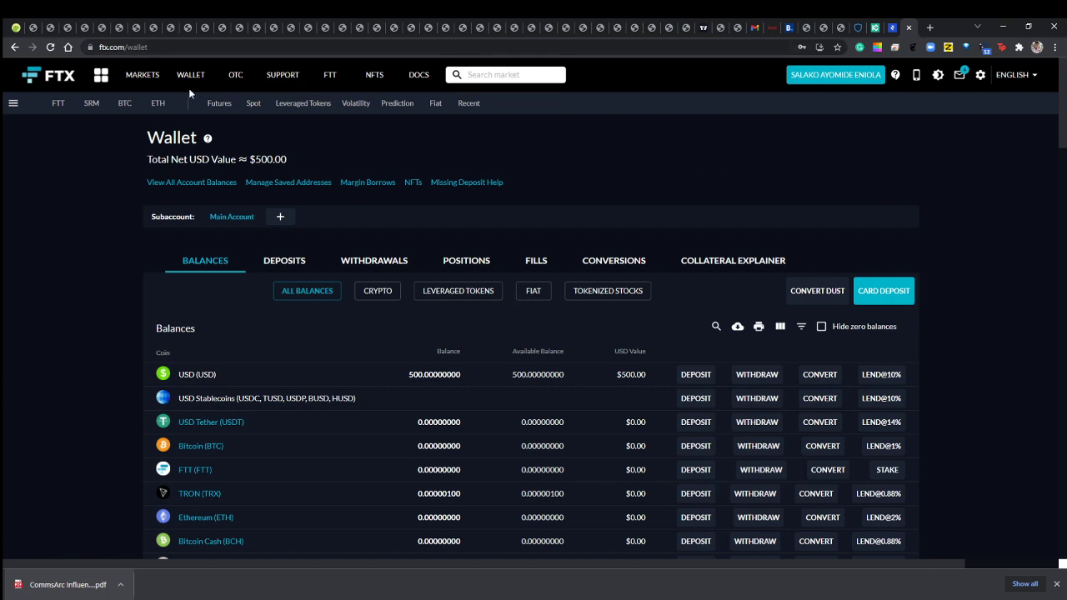
# Go to the exchange's home page, return to the wallet and look over the coin balances.
pyautogui.click(54, 76)
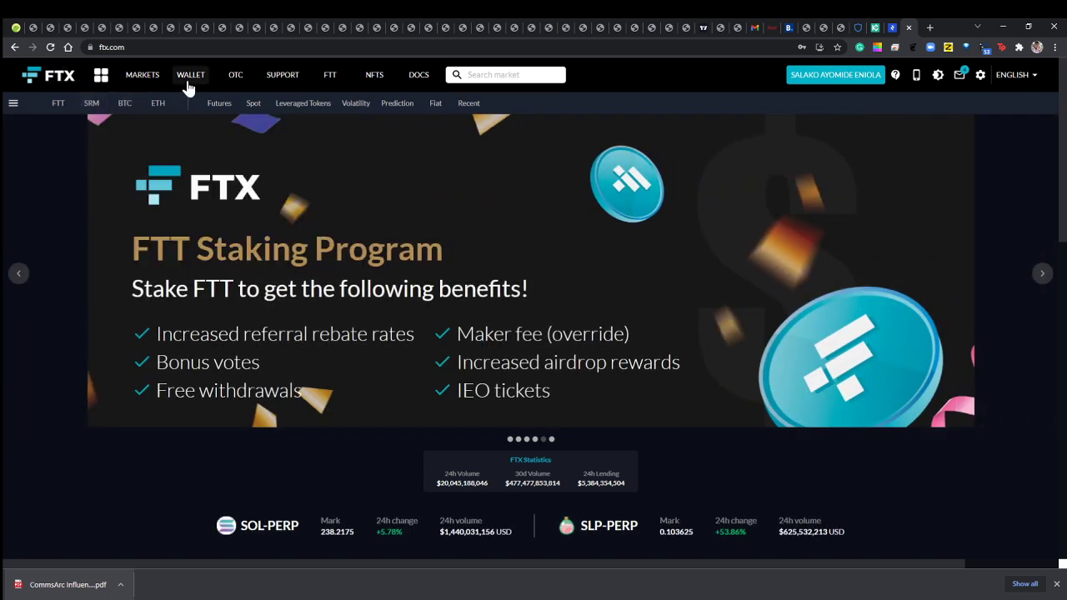
pyautogui.click(189, 83)
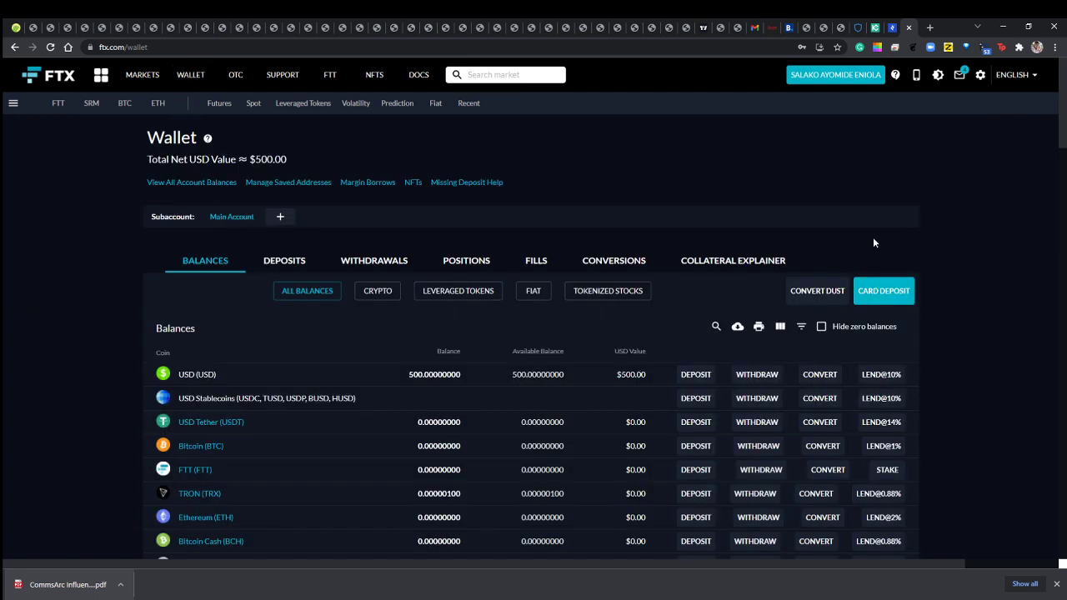
pyautogui.scroll(-1, 1061, 150)
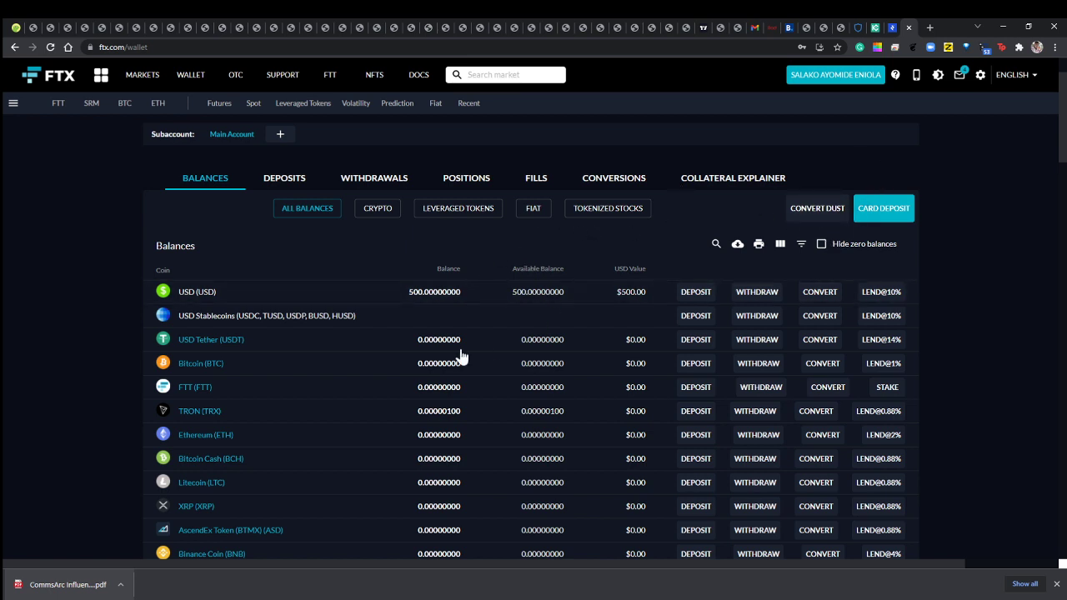
# Review the wallet's deposit and withdrawal histories and its positions, ending on the deposit history.
pyautogui.click(280, 185)
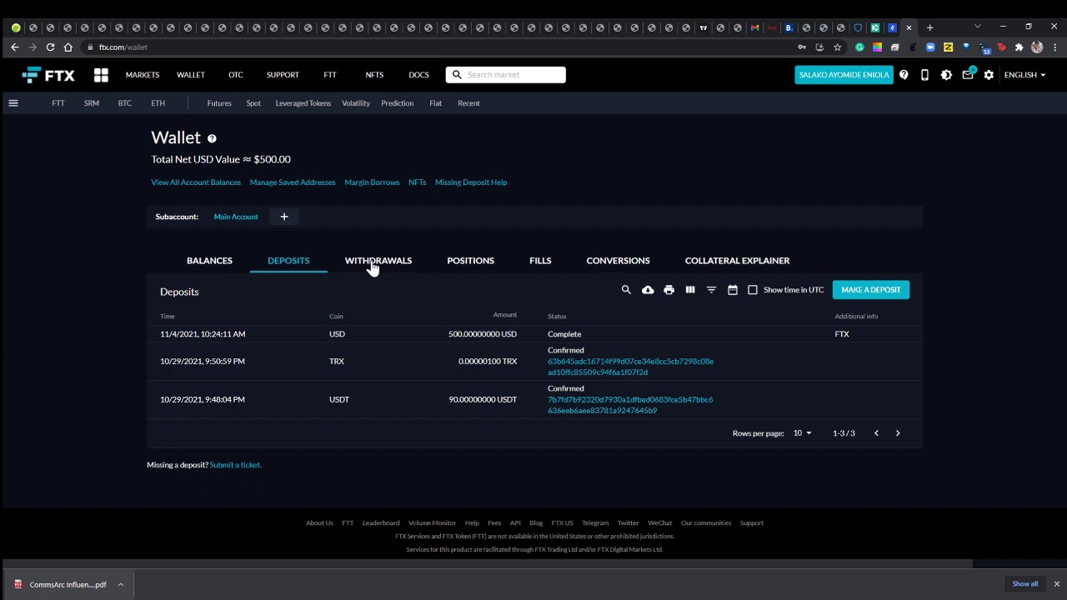
pyautogui.moveTo(371, 264); pyautogui.dragTo(375, 264)
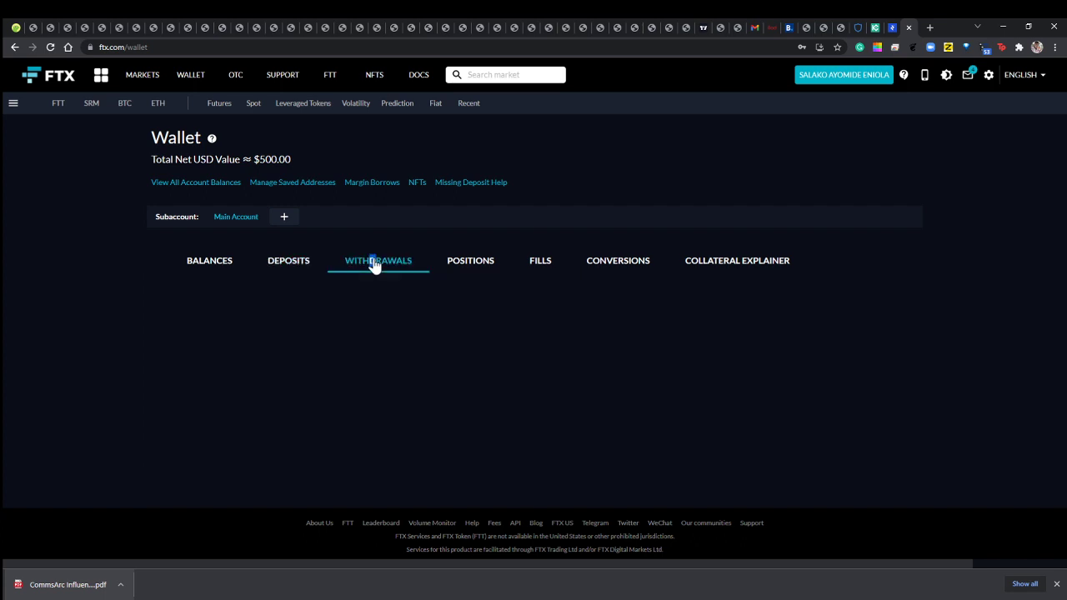
pyautogui.click(464, 262)
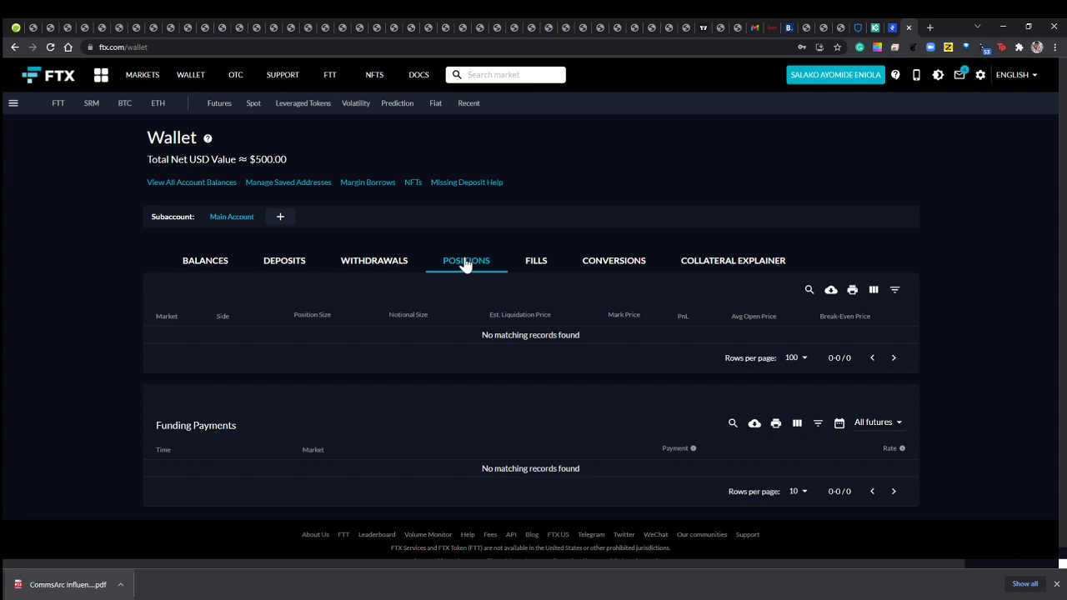
pyautogui.moveTo(356, 265); pyautogui.dragTo(361, 265)
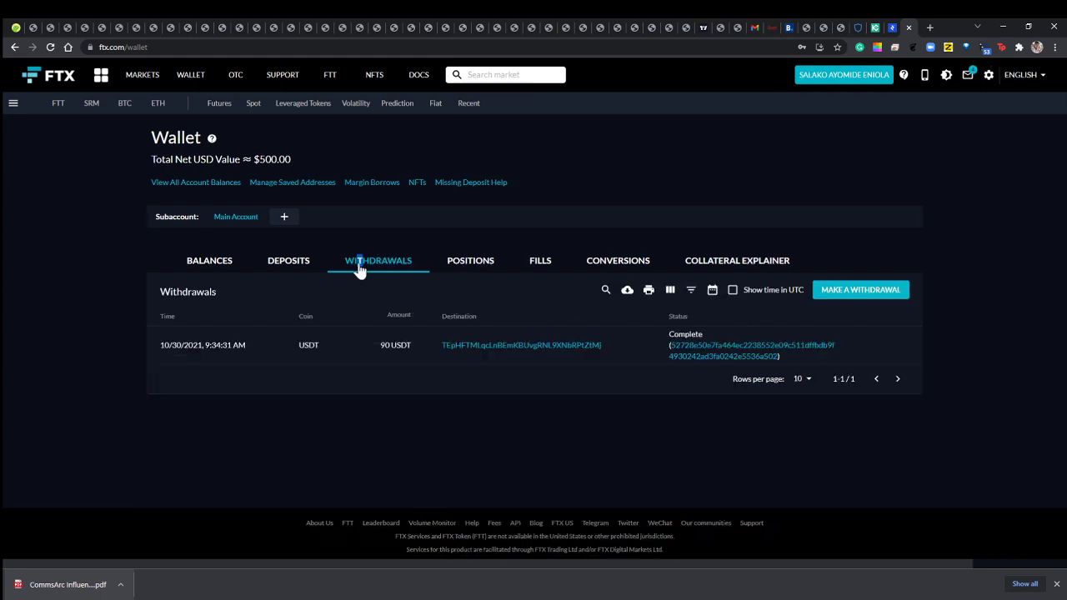
pyautogui.click(282, 265)
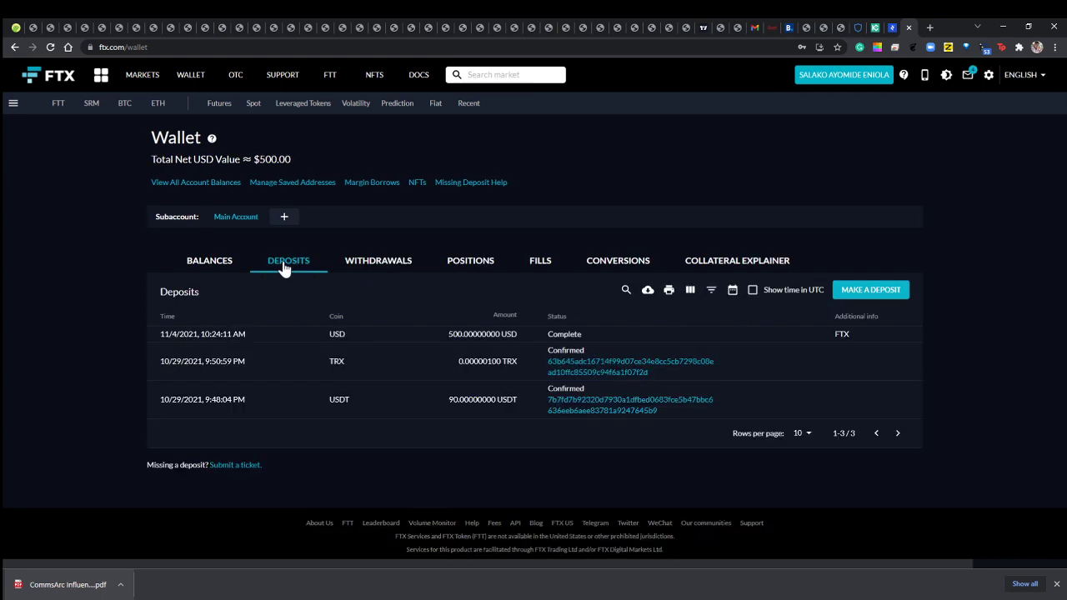
# Start a deposit, view the USD Tether (USDT) deposit addresses for each network, and close the address details.
pyautogui.click(867, 290)
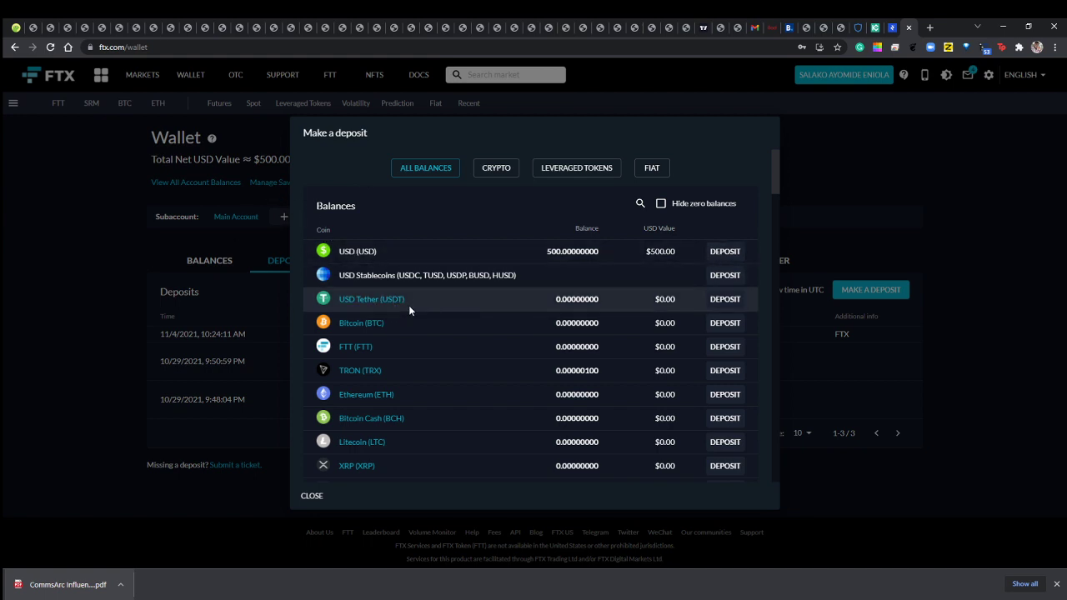
pyautogui.click(719, 298)
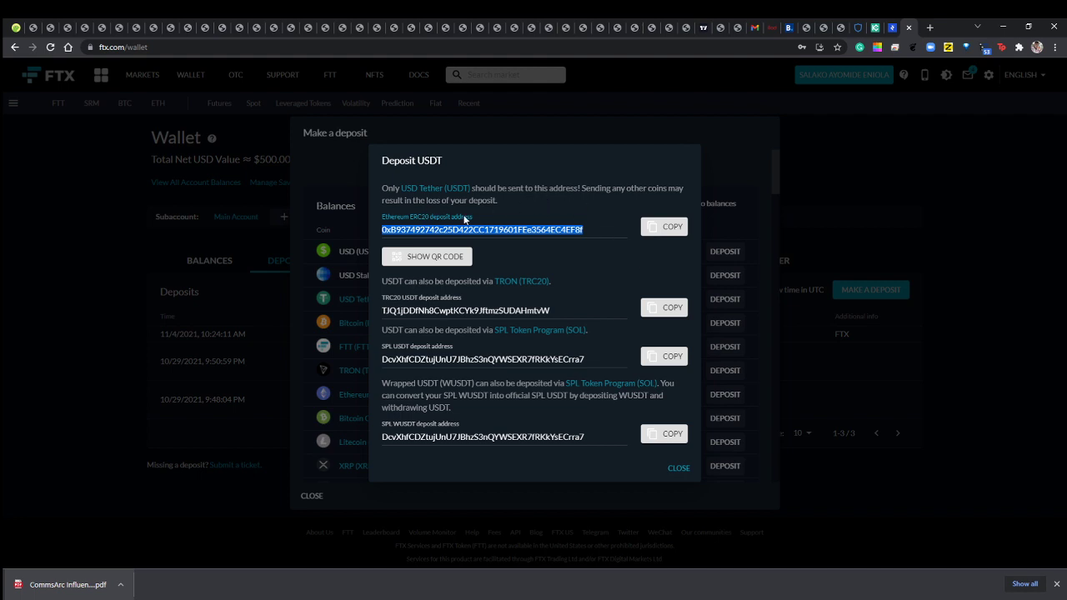
pyautogui.click(601, 170)
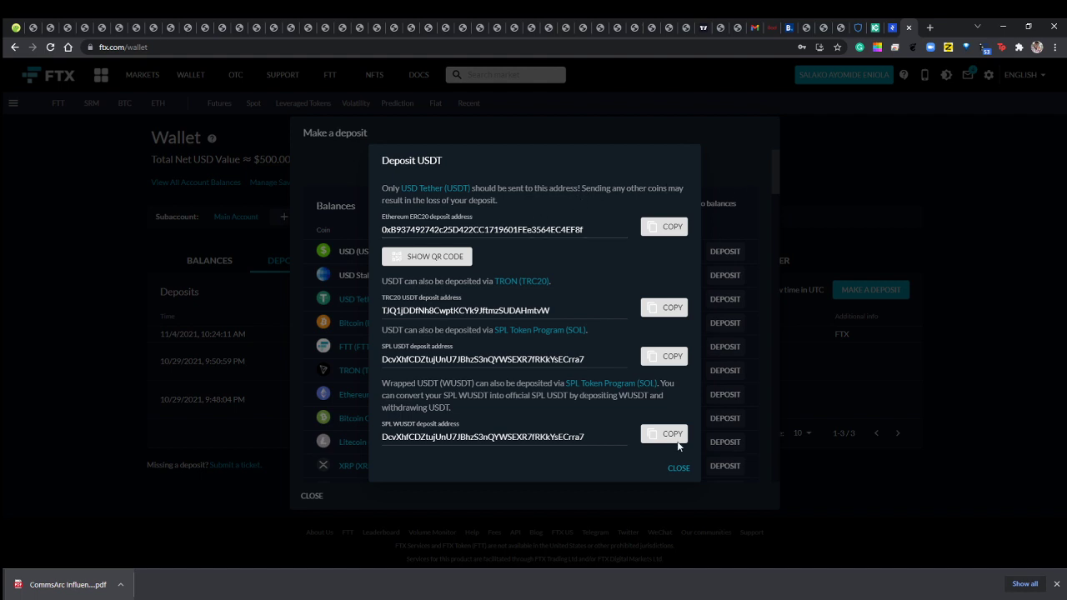
pyautogui.click(679, 467)
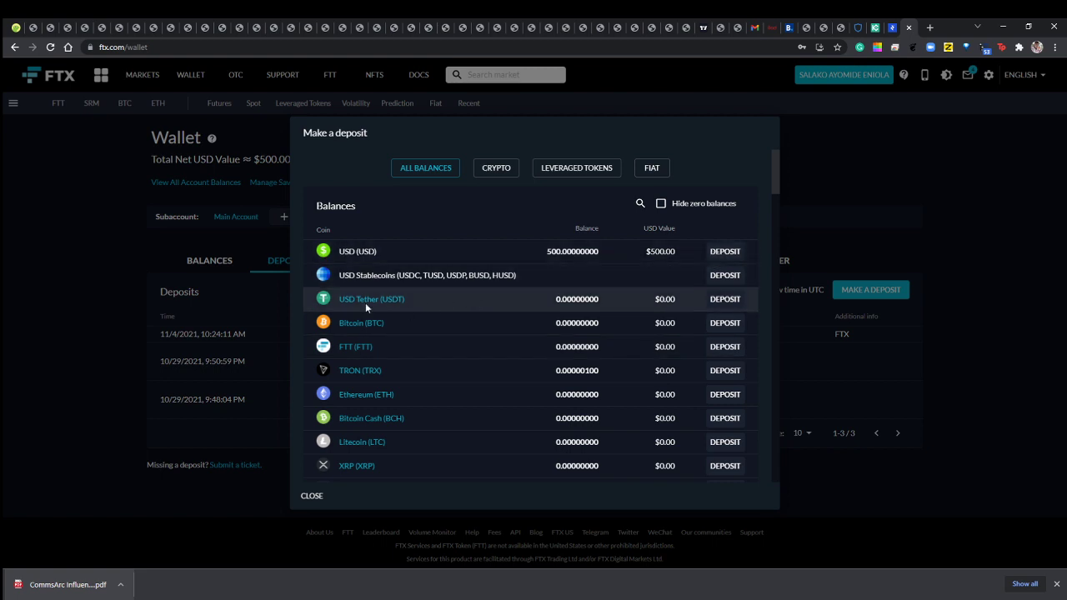
# View the USD deposit methods, including depositing via card, and leave the deposit dialogs without submitting anything.
pyautogui.click(723, 254)
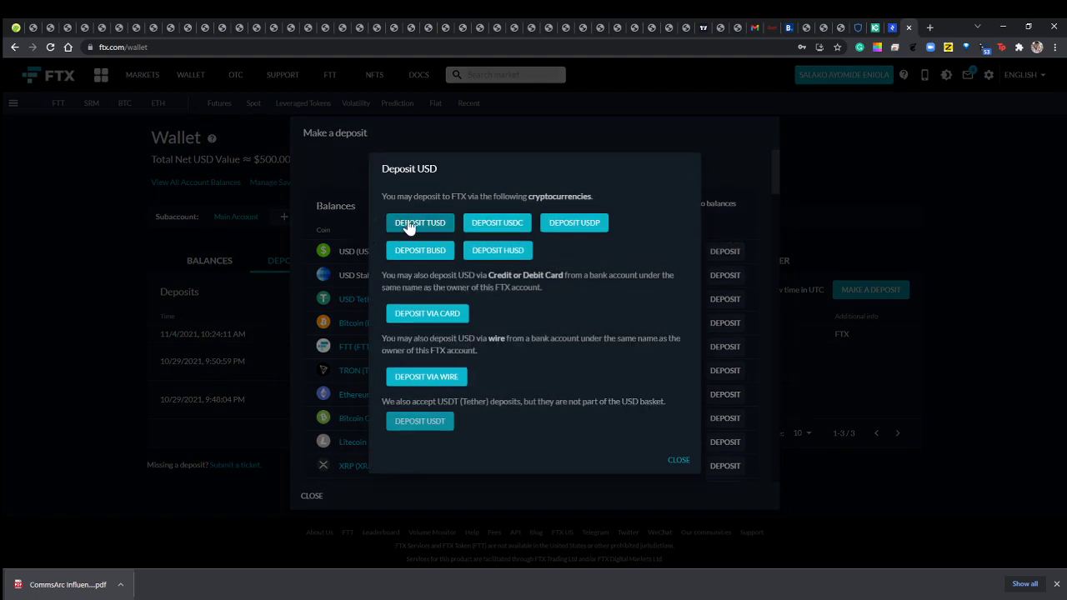
pyautogui.click(436, 316)
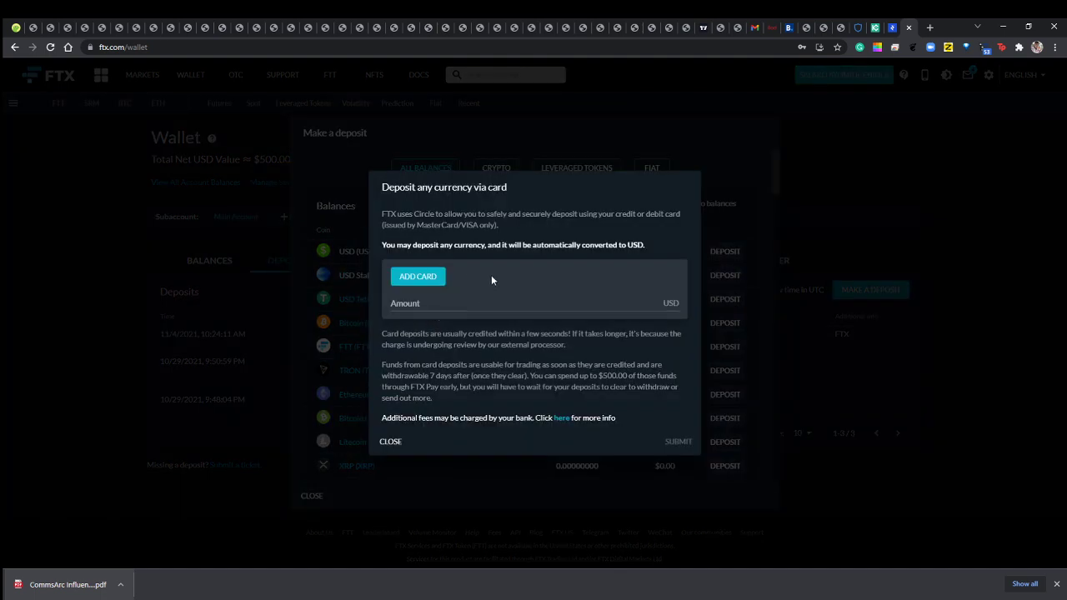
pyautogui.click(418, 286)
pyautogui.click(389, 448)
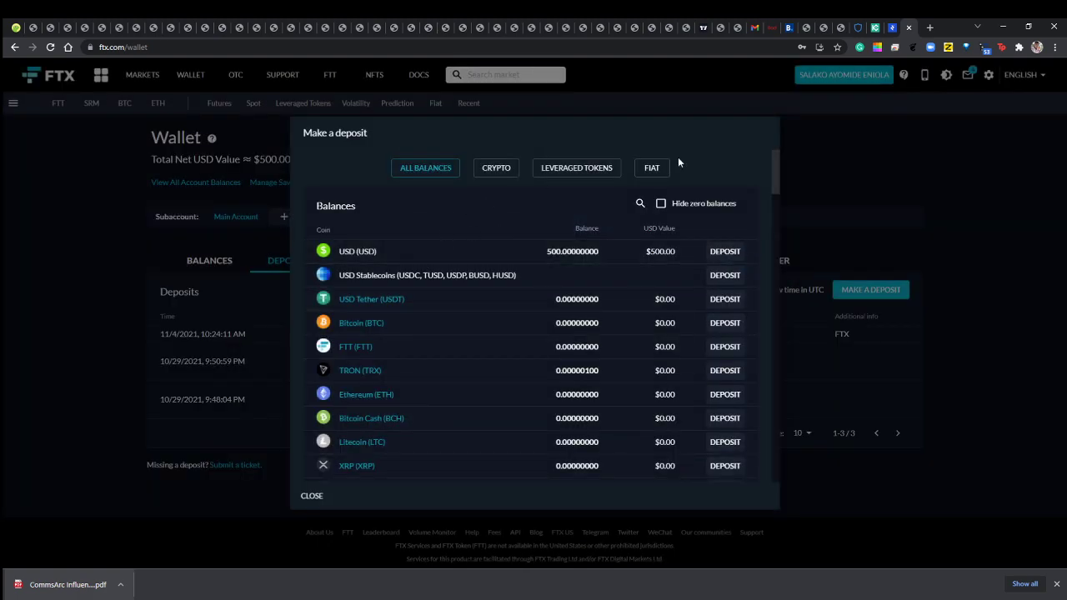
pyautogui.click(307, 498)
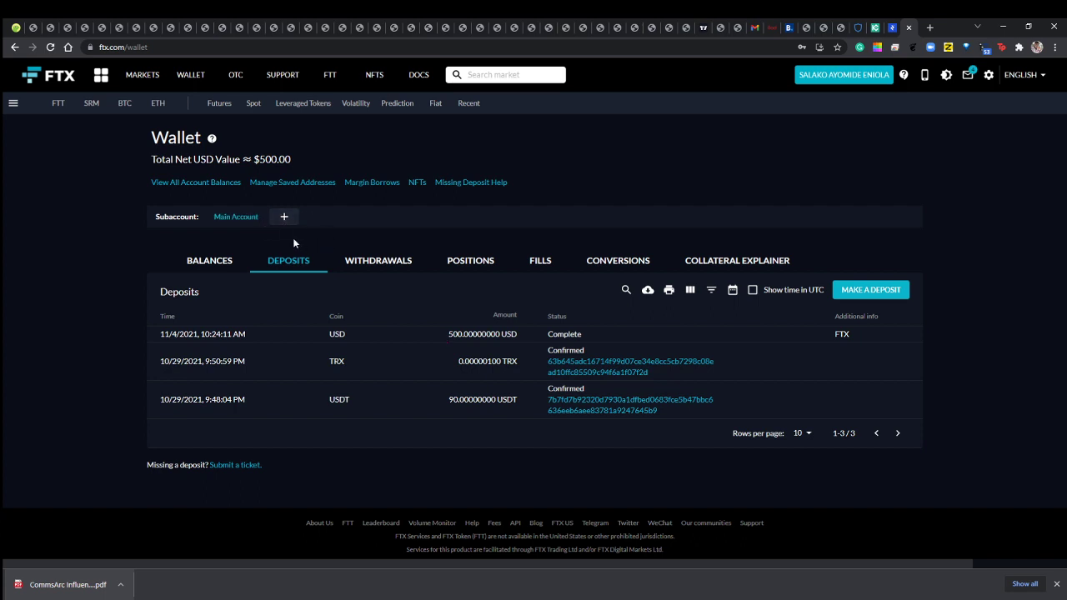
# Create a new subaccount named FUTURES.
pyautogui.click(290, 217)
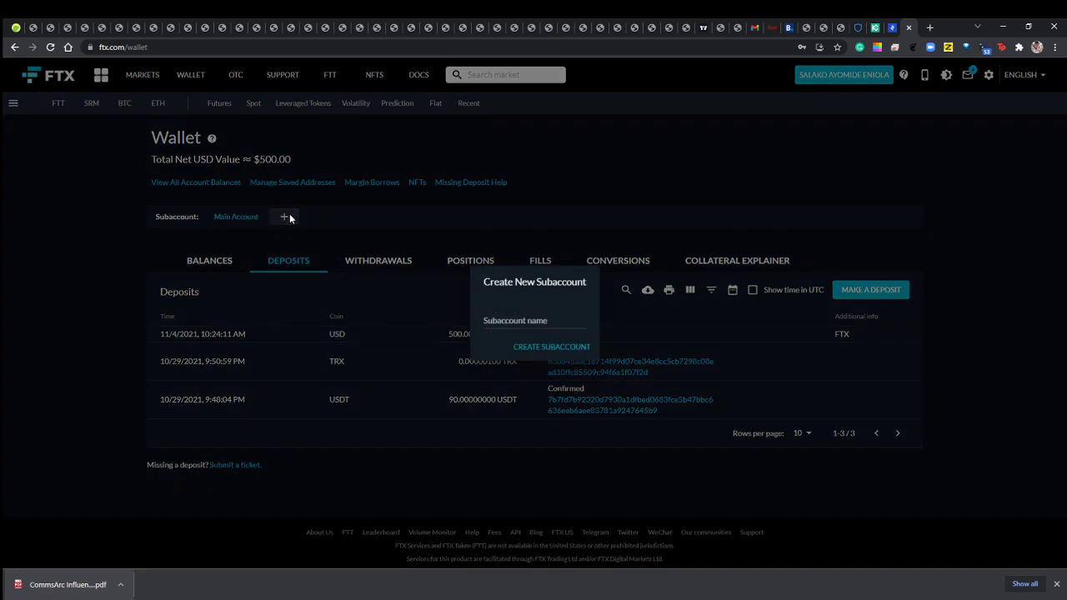
pyautogui.click(555, 320)
pyautogui.write('FUTURES')
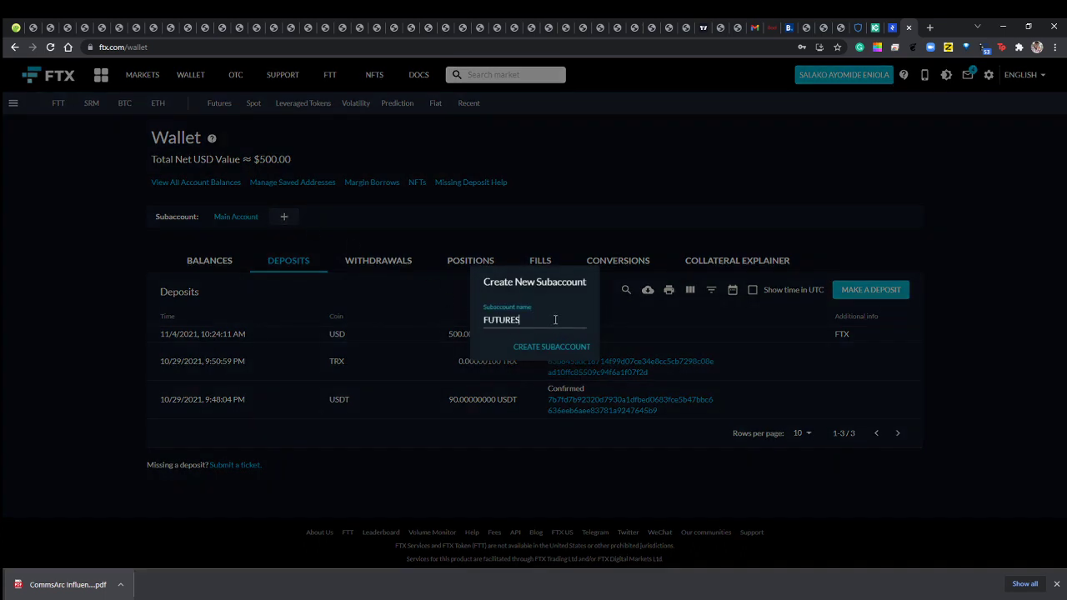
pyautogui.click(531, 349)
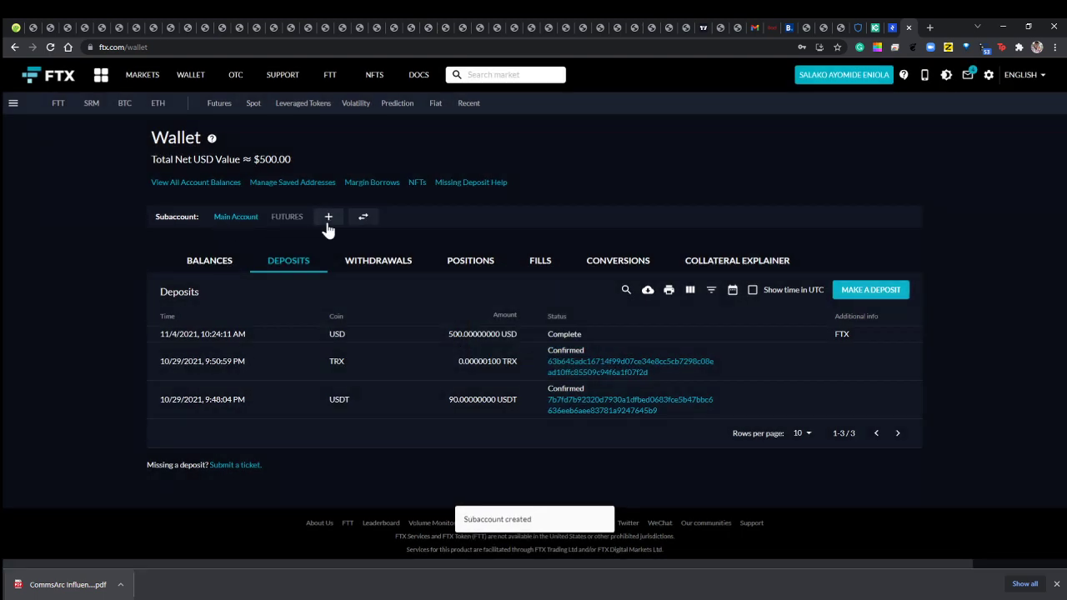
# Create a second subaccount named DEGENMODE.
pyautogui.click(330, 219)
pyautogui.click(532, 324)
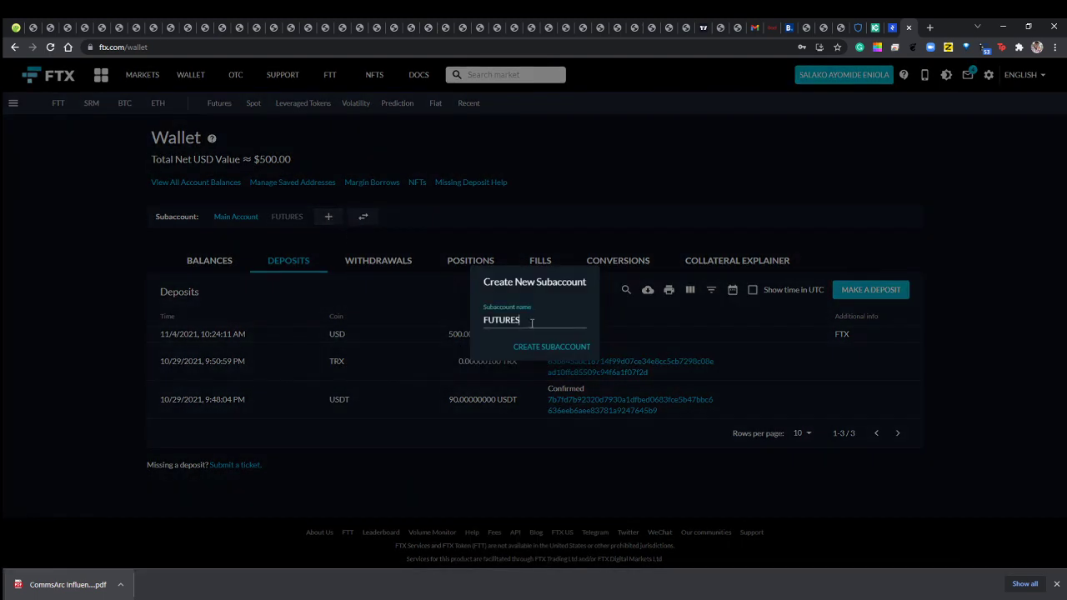
pyautogui.press('BackSpace')
pyautogui.press('BackSpace')
pyautogui.press('BackSpace')
pyautogui.press('BackSpace')
pyautogui.press('BackSpace')
pyautogui.press('BackSpace')
pyautogui.write('DEGENMOD')
pyautogui.click(540, 353)
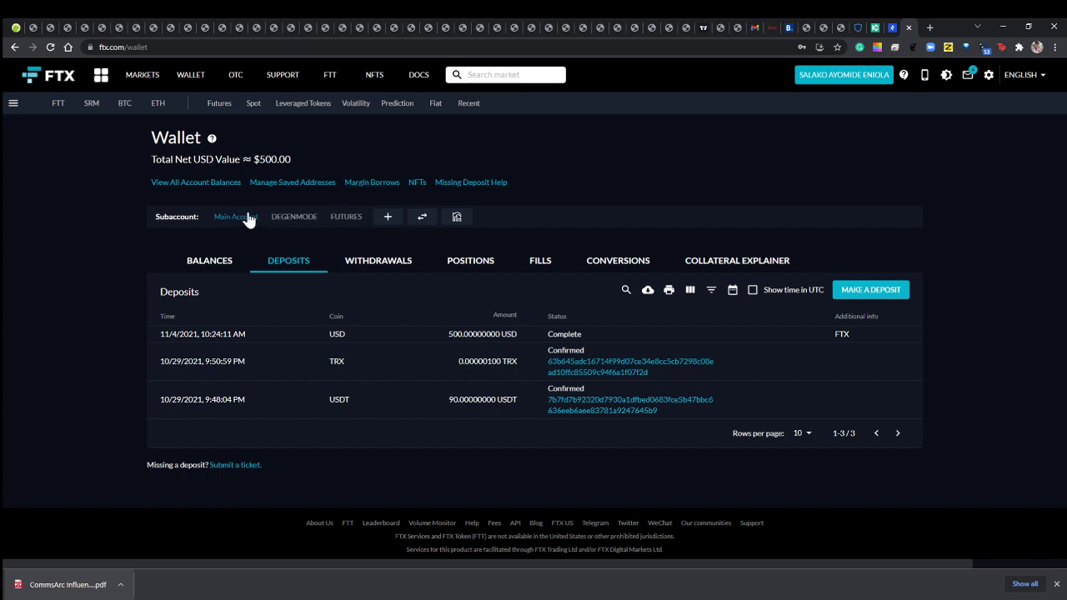
# Look at the DEGENMODE and FUTURES subaccounts and browse the coins that can be deposited into FUTURES.
pyautogui.click(307, 219)
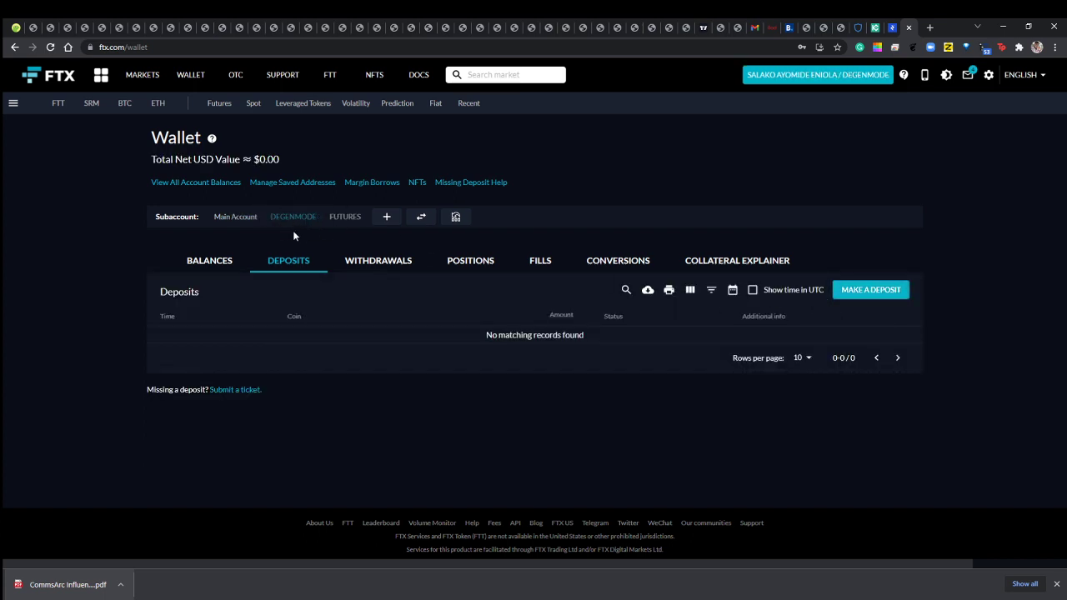
pyautogui.click(342, 218)
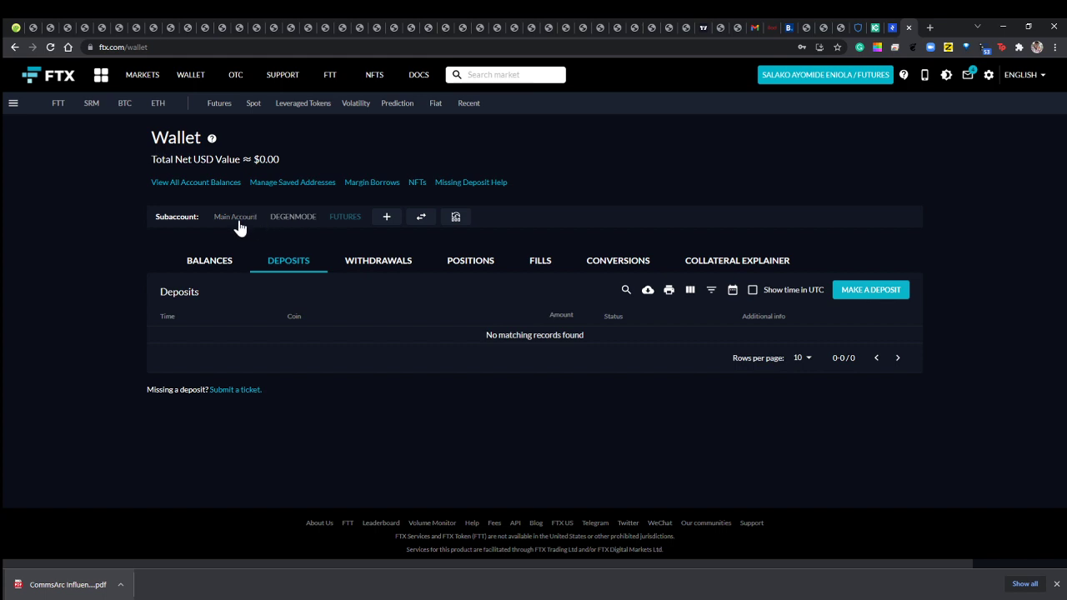
pyautogui.click(859, 290)
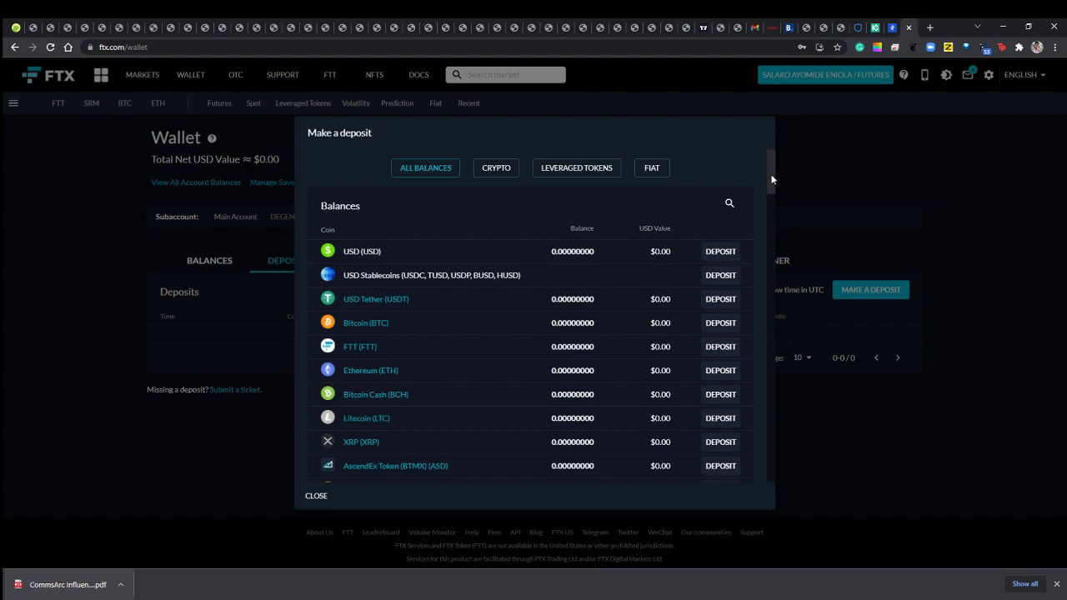
pyautogui.moveTo(771, 179); pyautogui.dragTo(781, 473)
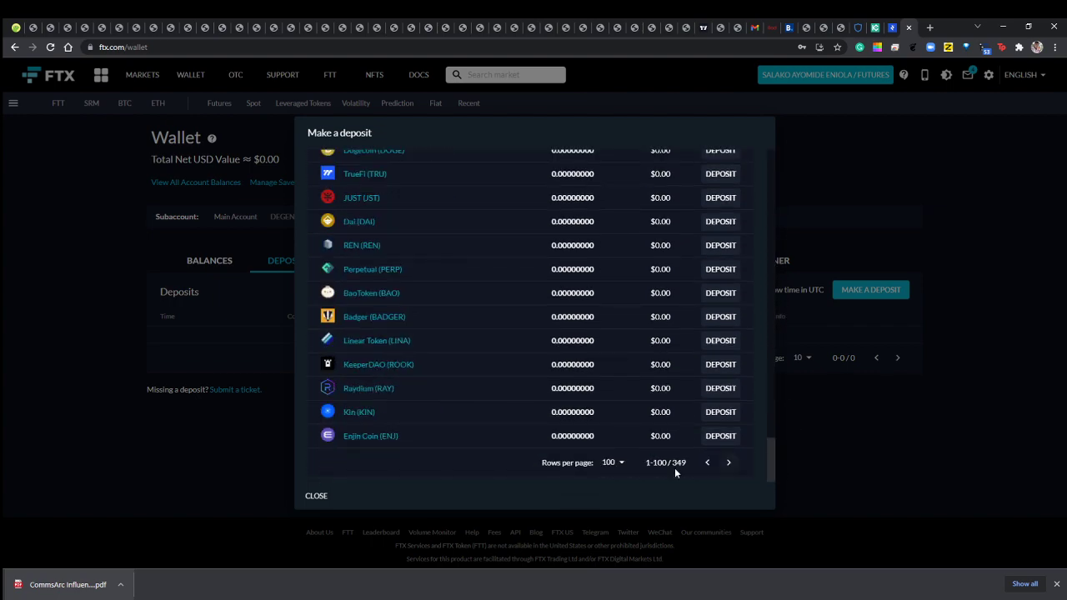
pyautogui.click(316, 495)
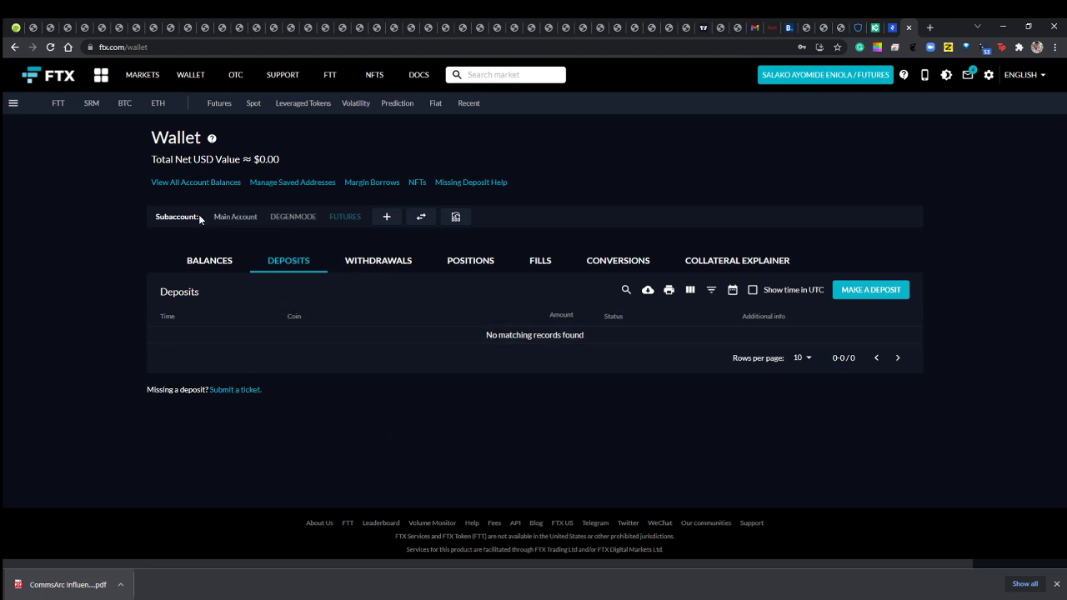
# Transfer 200 USD from the Main Account to the FUTURES subaccount and switch back to the Main Account wallet.
pyautogui.click(424, 219)
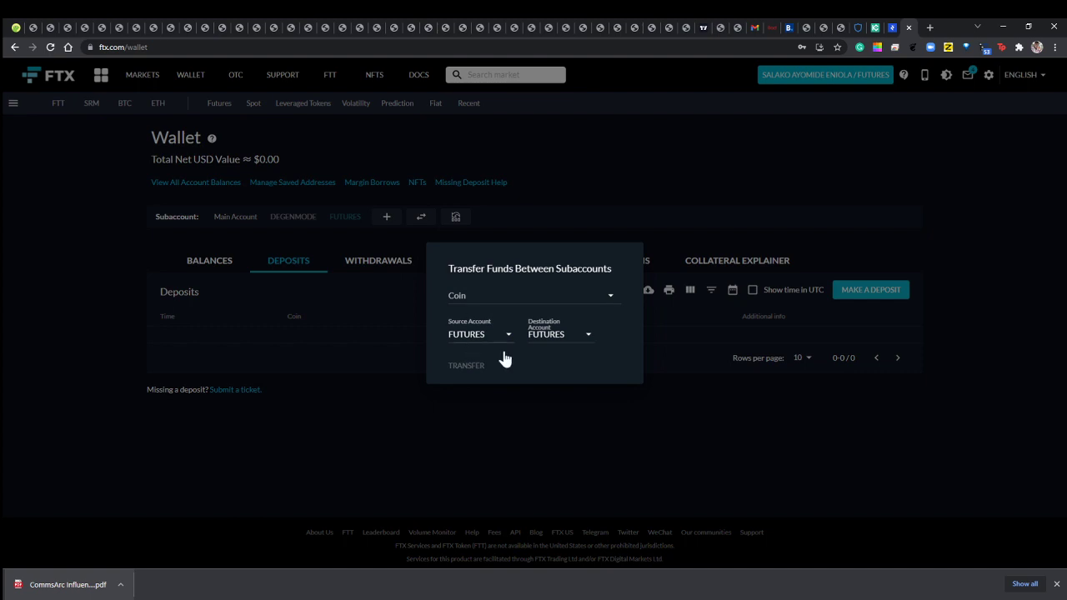
pyautogui.click(477, 294)
pyautogui.click(543, 315)
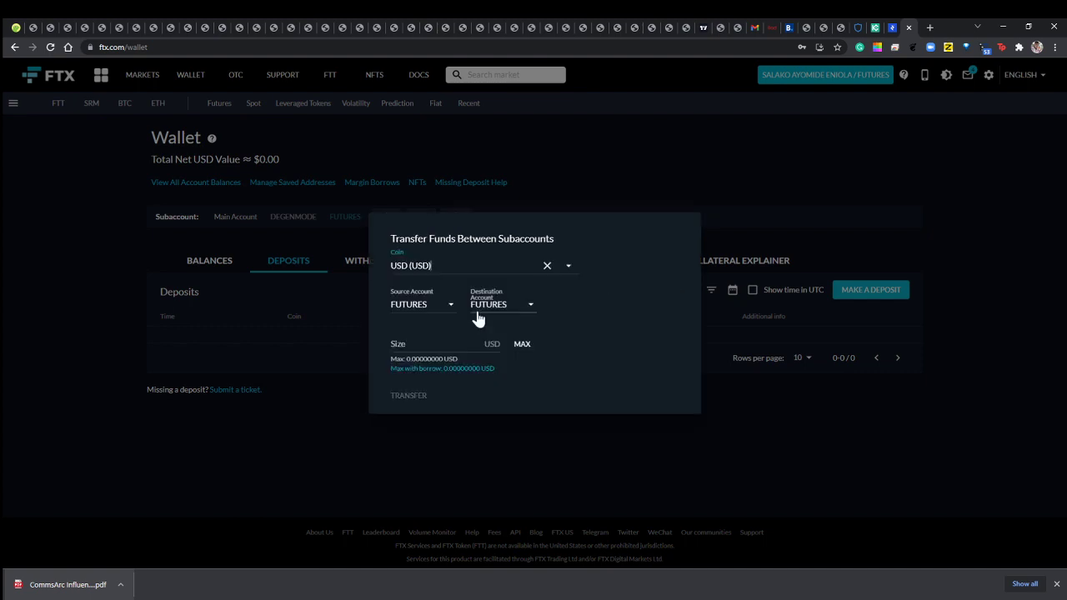
pyautogui.click(423, 315)
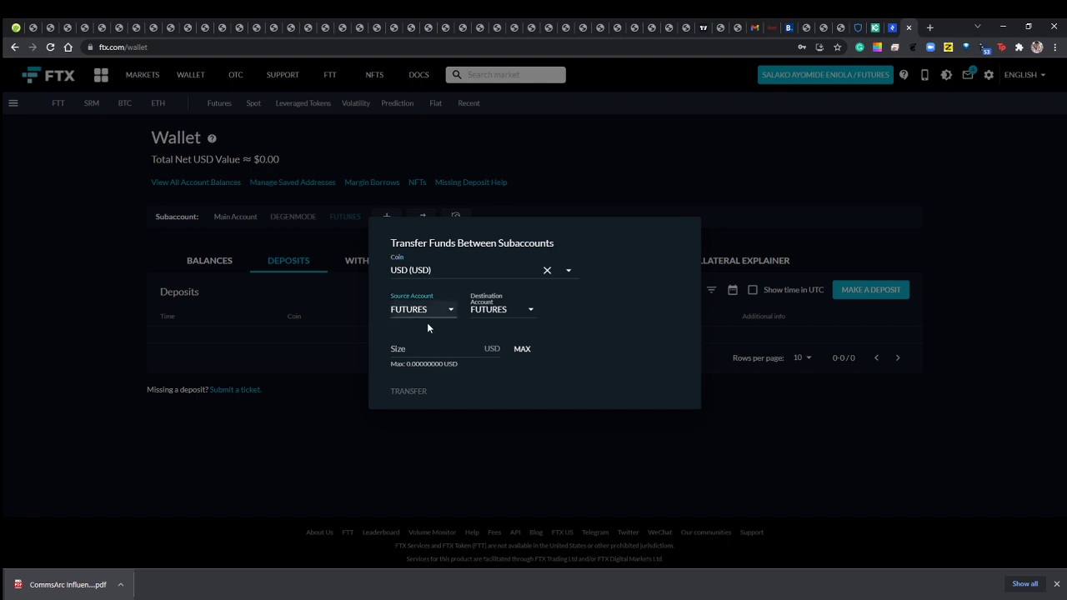
pyautogui.click(432, 348)
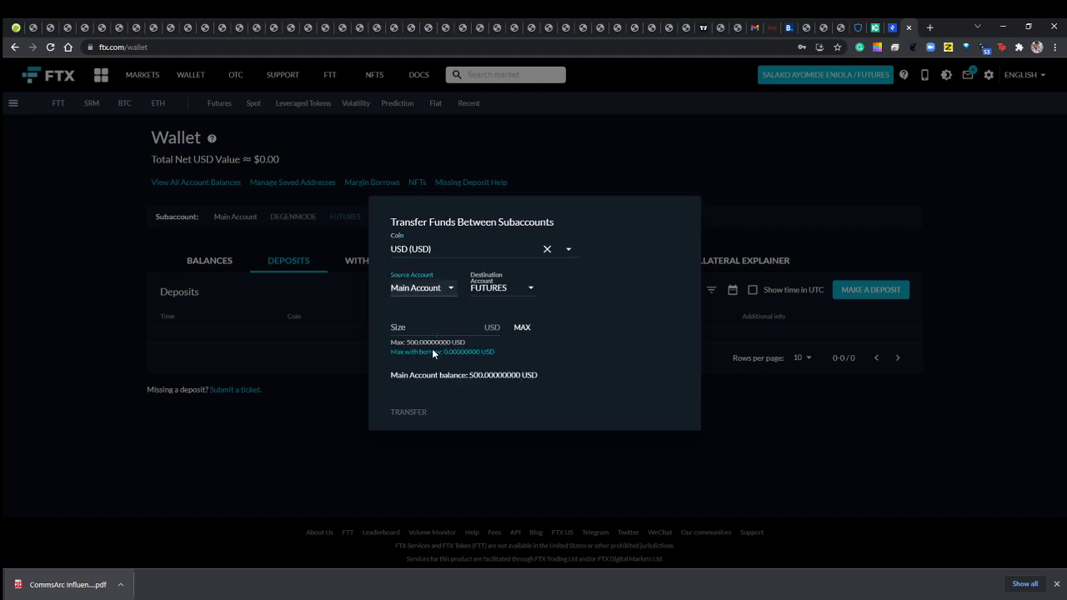
pyautogui.click(501, 299)
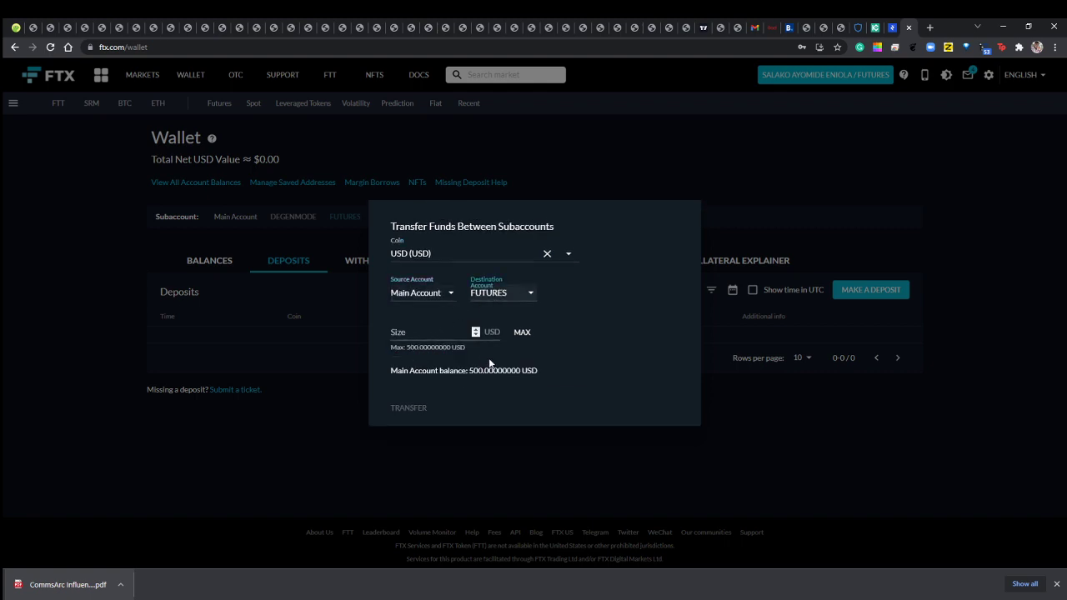
pyautogui.click(411, 327)
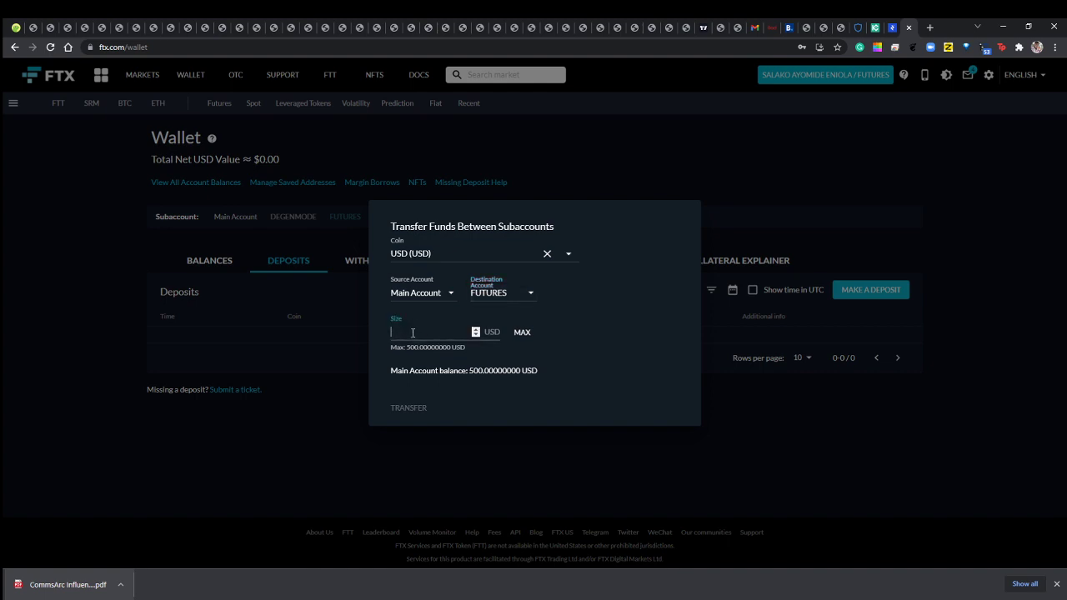
pyautogui.write('200')
pyautogui.click(420, 409)
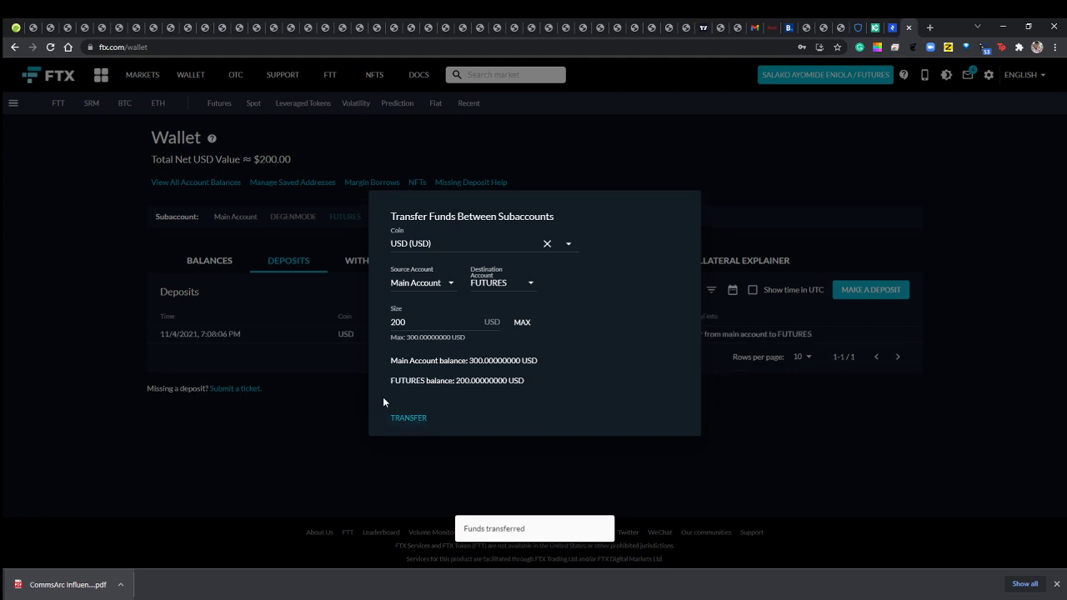
pyautogui.click(703, 158)
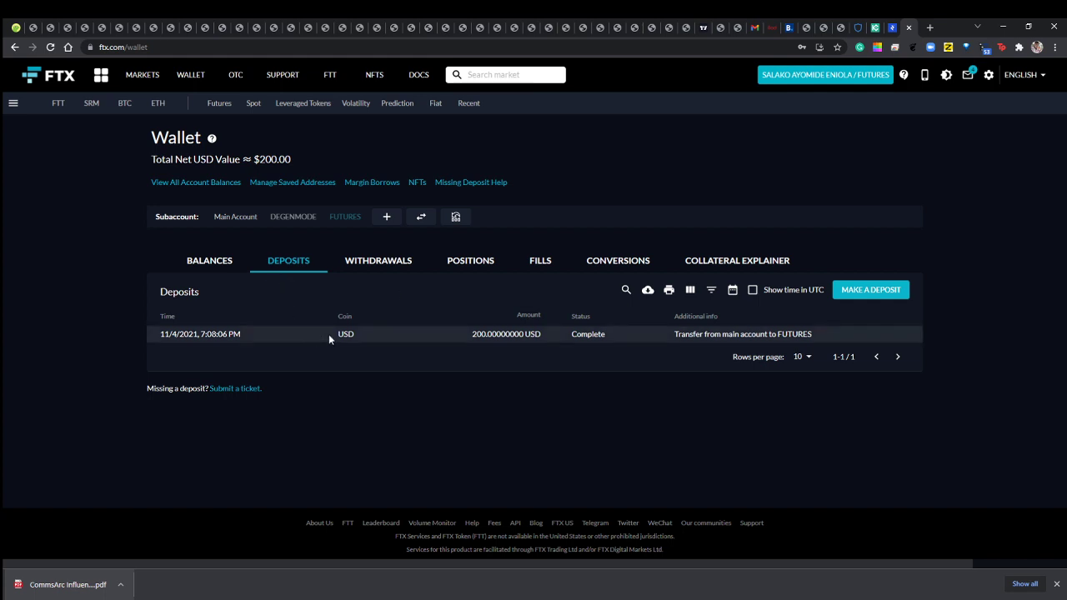
pyautogui.click(241, 218)
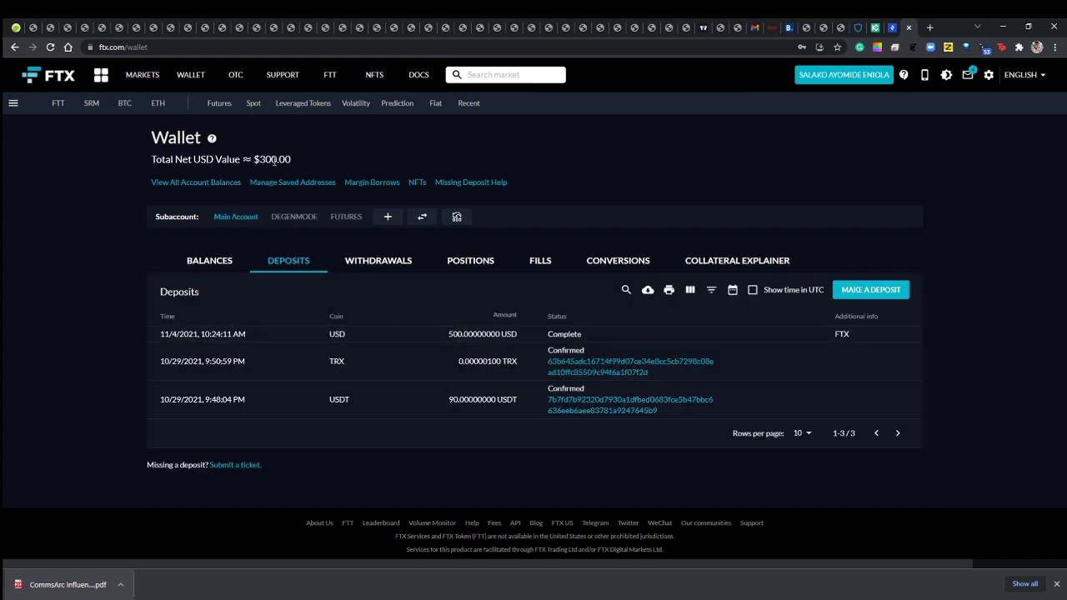
# Transfer the maximum 200 USD from the FUTURES subaccount to the Main Account and return to the Main Account wallet.
pyautogui.click(336, 220)
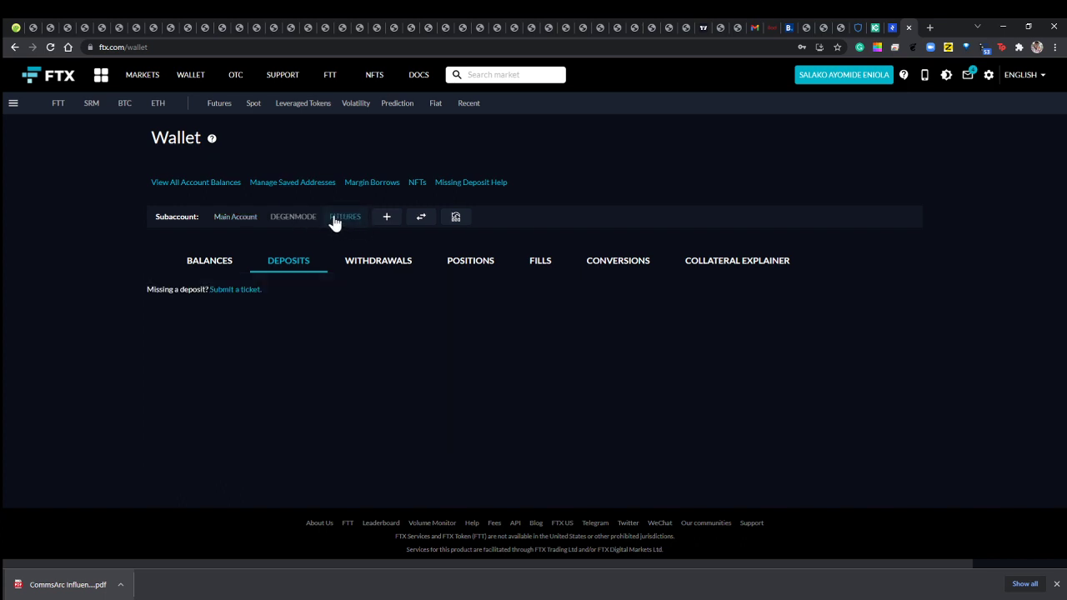
pyautogui.click(421, 217)
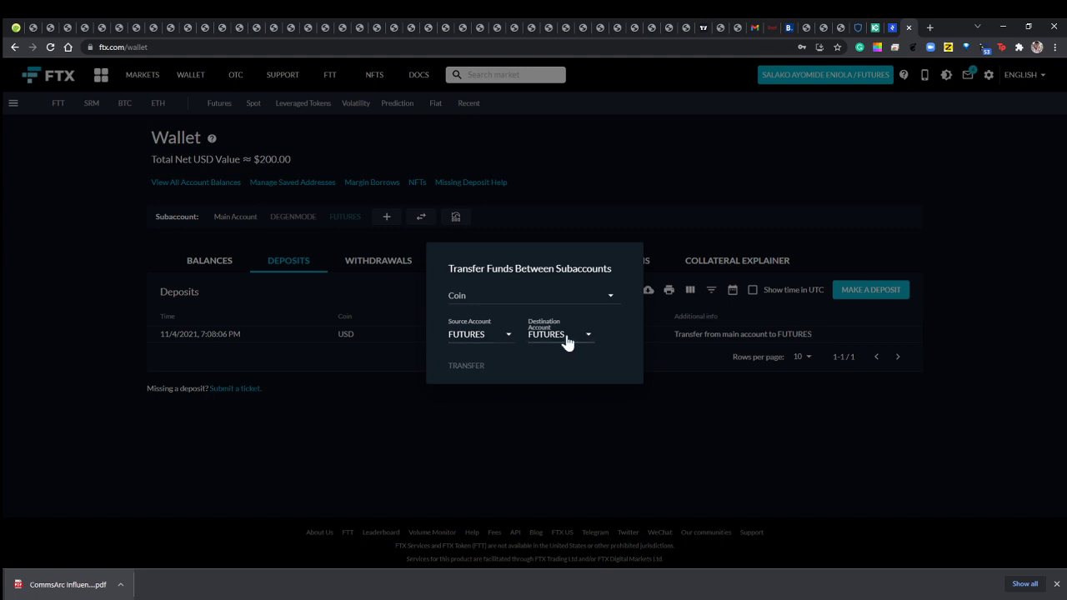
pyautogui.click(490, 290)
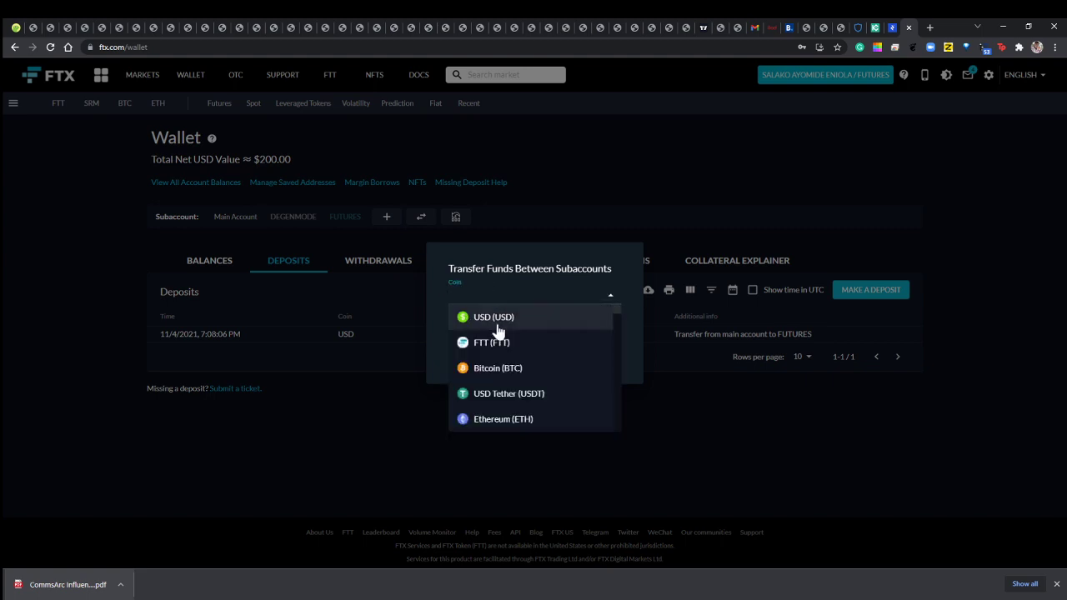
pyautogui.click(495, 319)
pyautogui.click(507, 290)
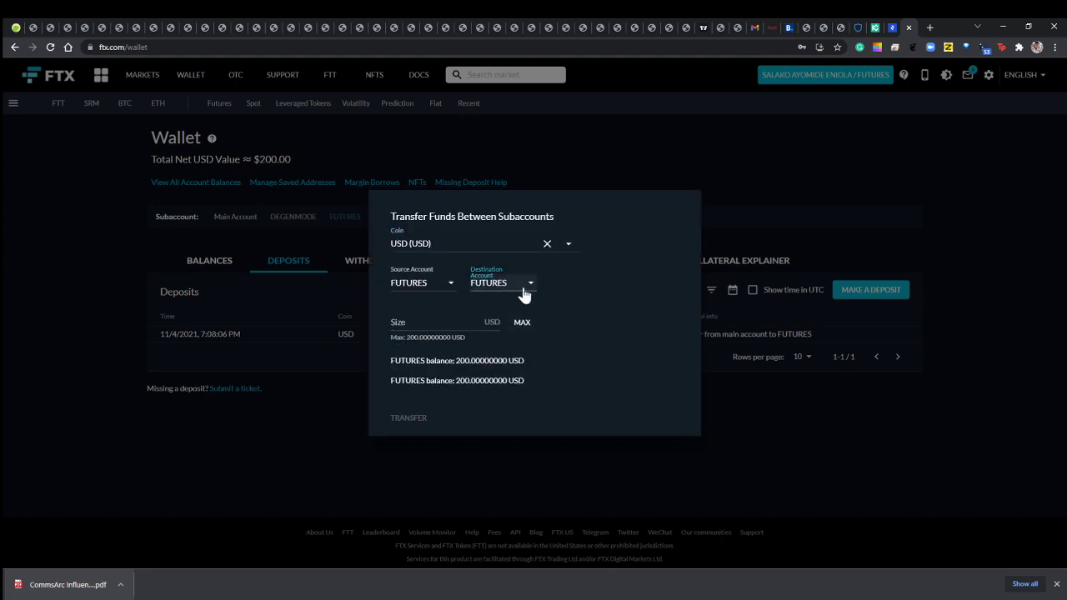
pyautogui.click(510, 310)
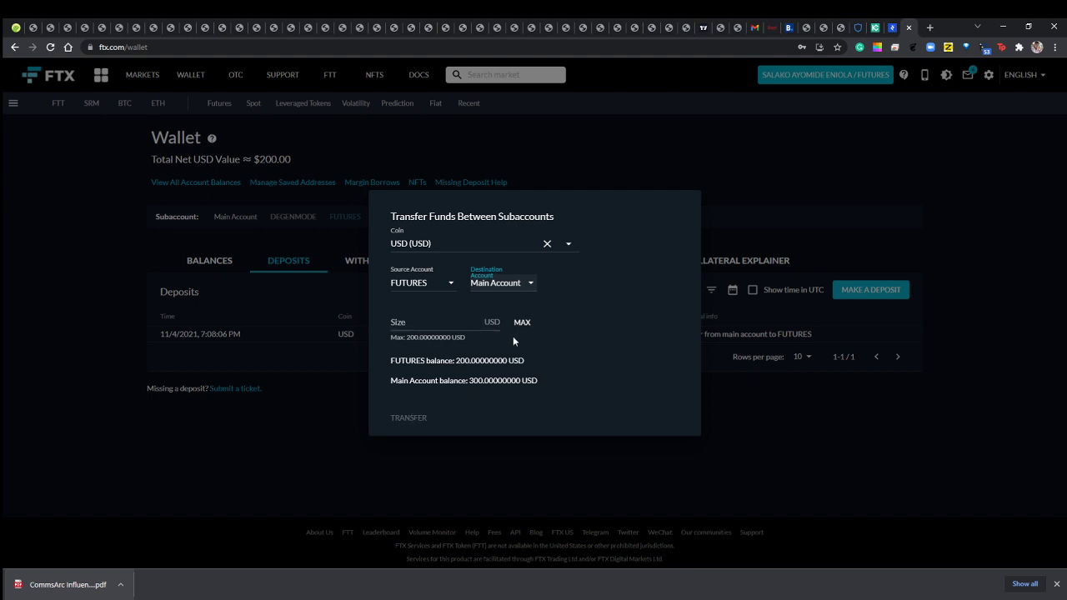
pyautogui.click(522, 322)
pyautogui.click(408, 418)
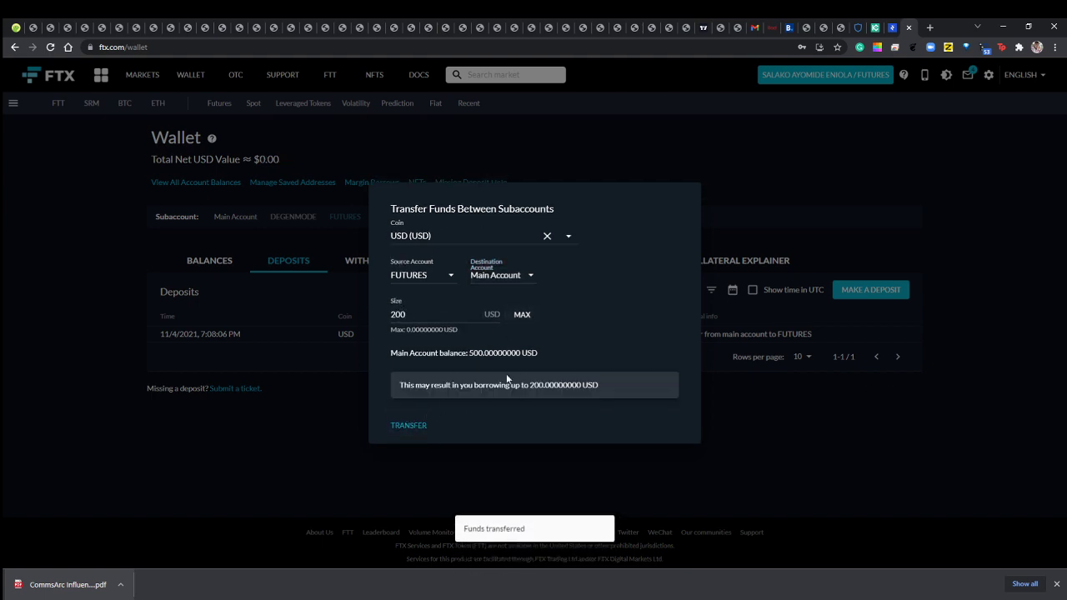
pyautogui.click(333, 412)
pyautogui.click(238, 218)
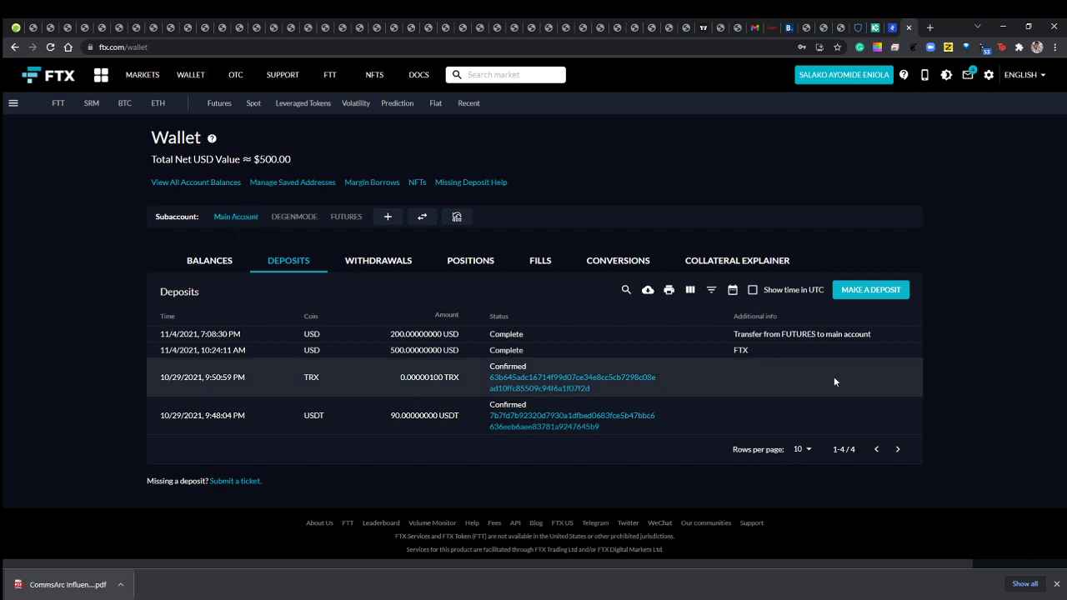
# View the Main Account's withdrawal history.
pyautogui.click(363, 261)
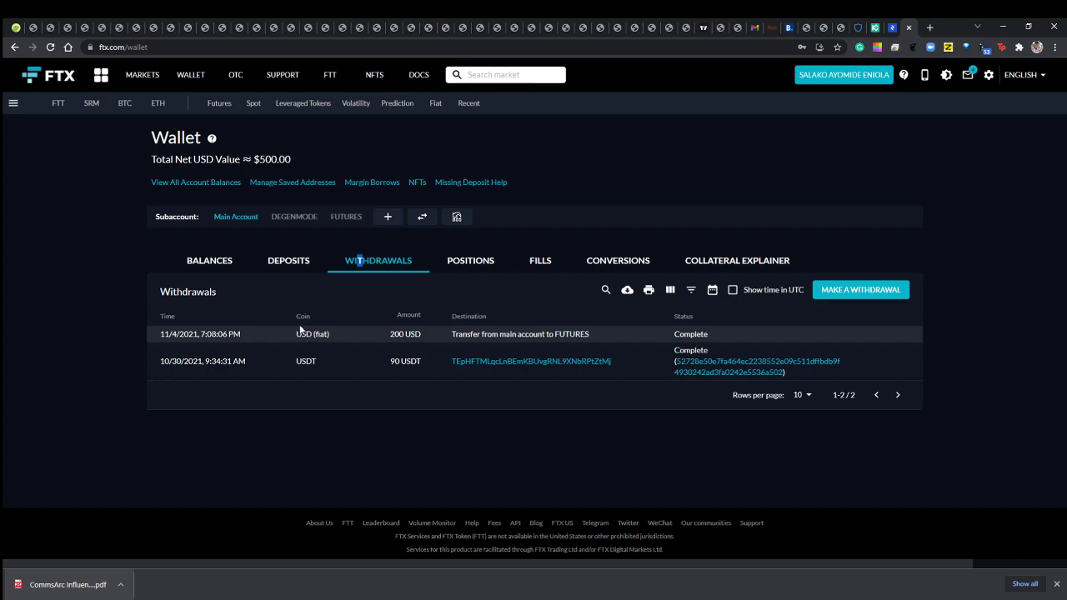
pyautogui.moveTo(53, 100)
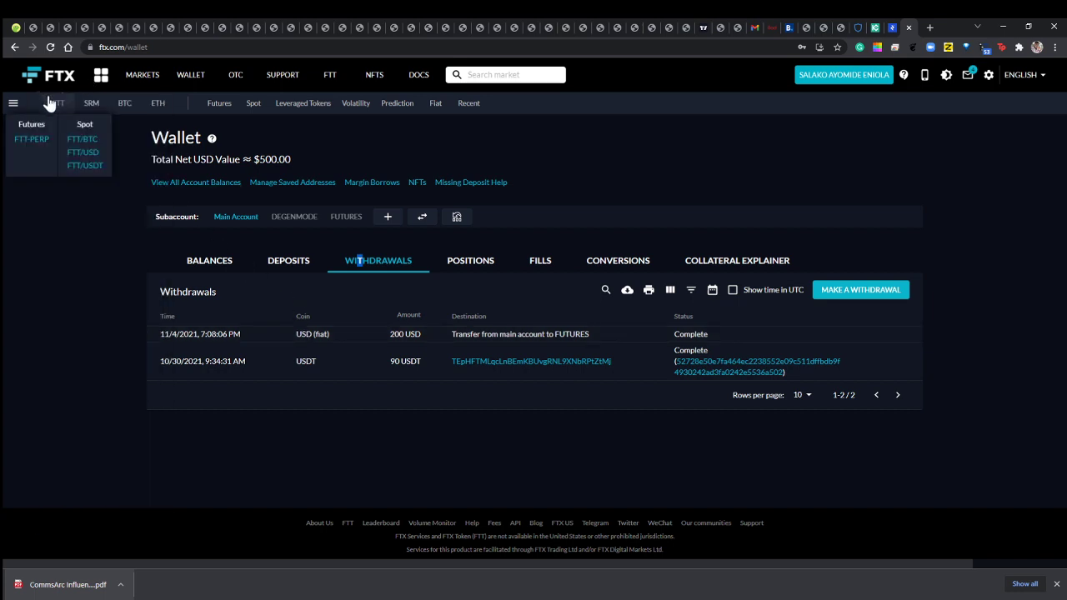
pyautogui.moveTo(153, 117)
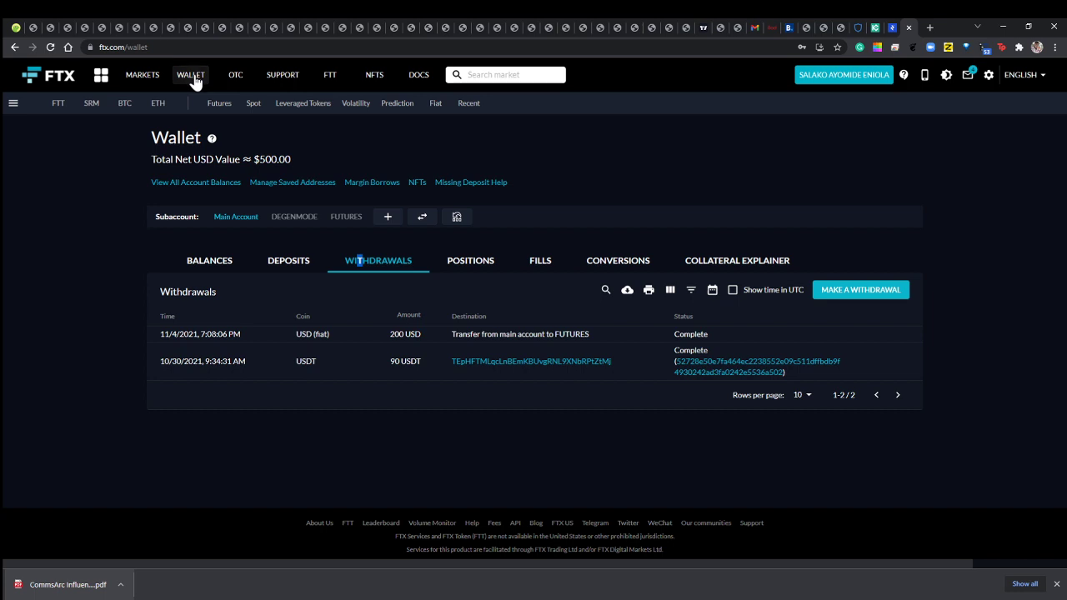
# Browse the Futures, Spot and Fiat market lists and open the USDT/USD market.
pyautogui.click(143, 76)
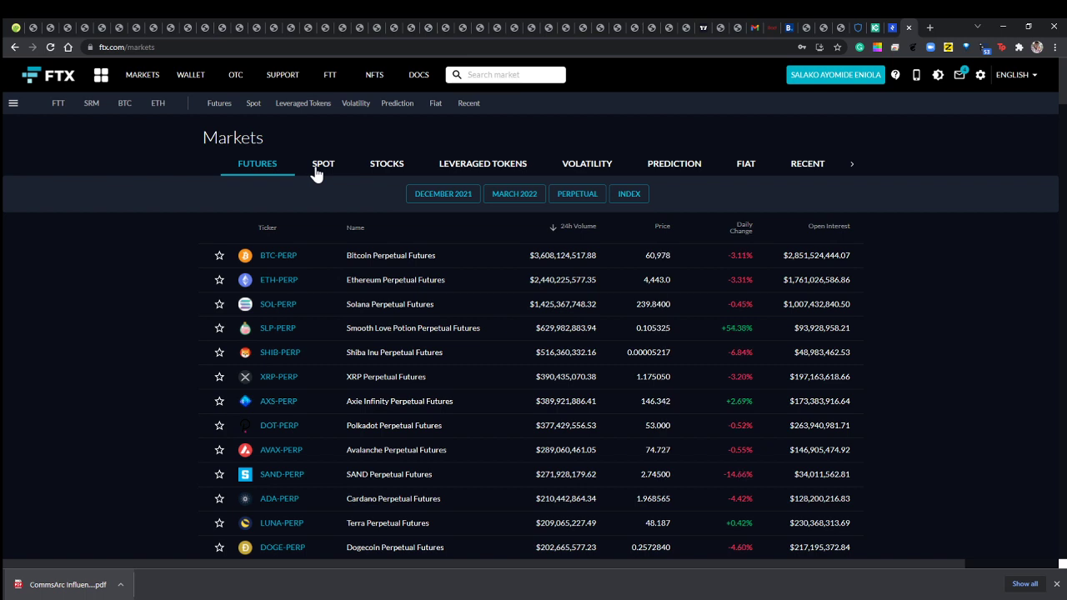
pyautogui.click(756, 106)
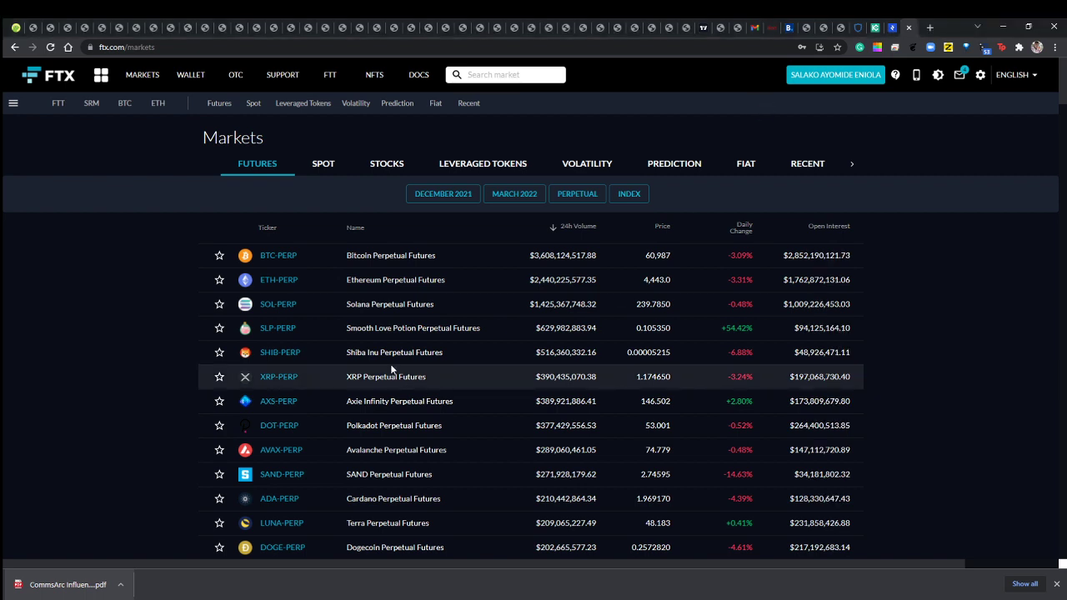
pyautogui.click(321, 167)
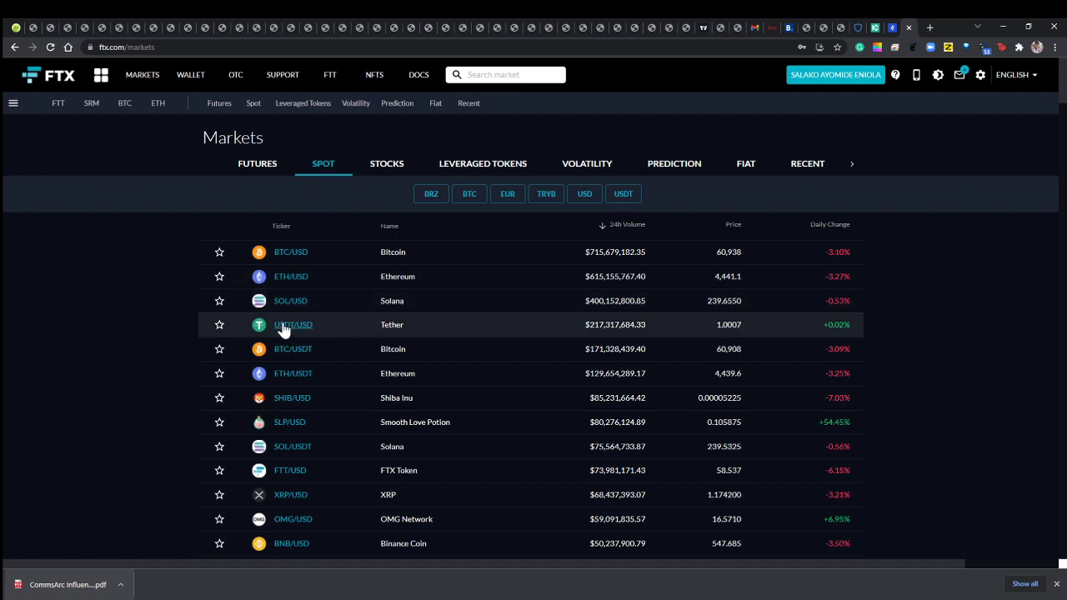
pyautogui.click(747, 165)
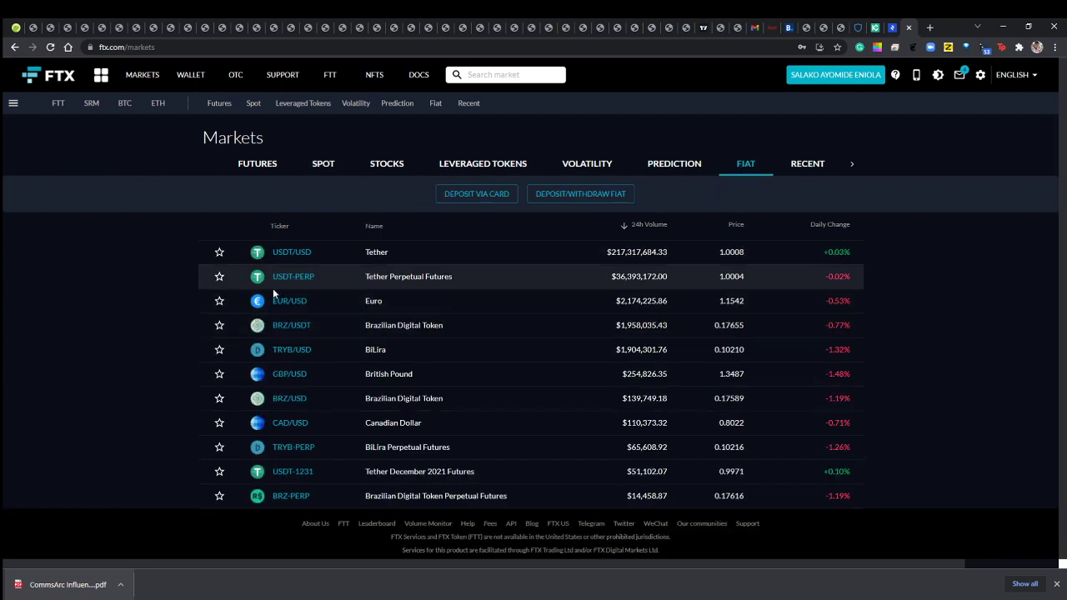
pyautogui.click(258, 255)
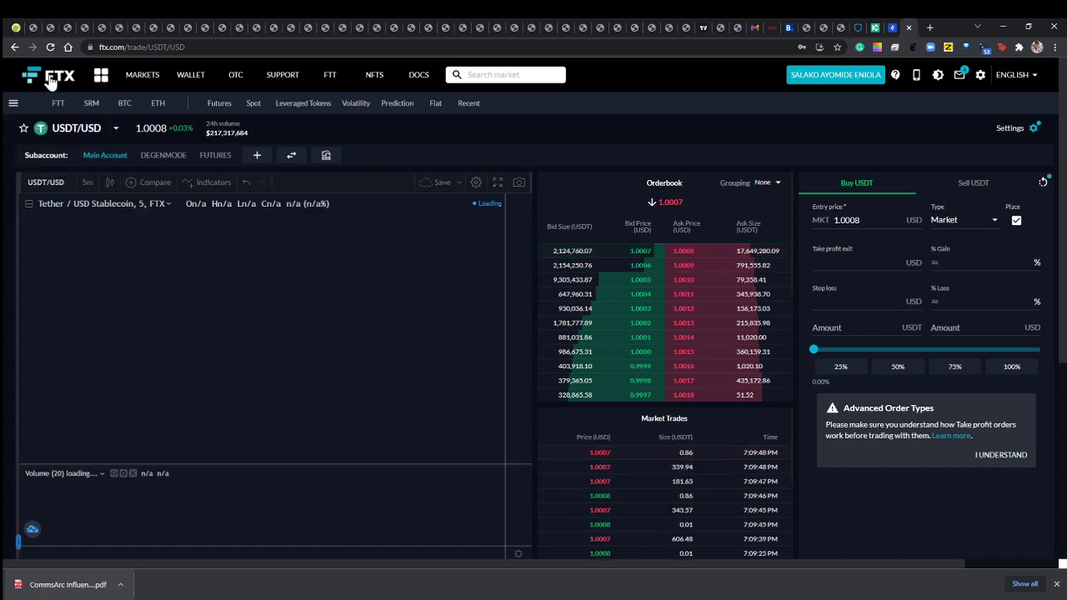
# Return to the wallet balances and look at the lending option for USD without enabling spot margin trading.
pyautogui.click(142, 77)
pyautogui.click(187, 77)
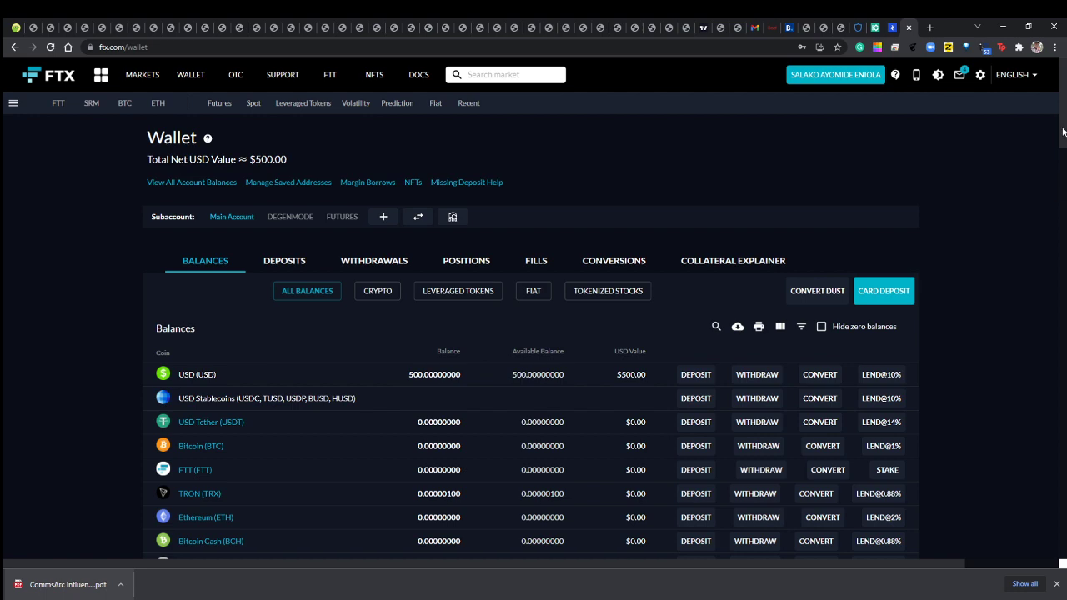
pyautogui.scroll(-3, 1061, 153)
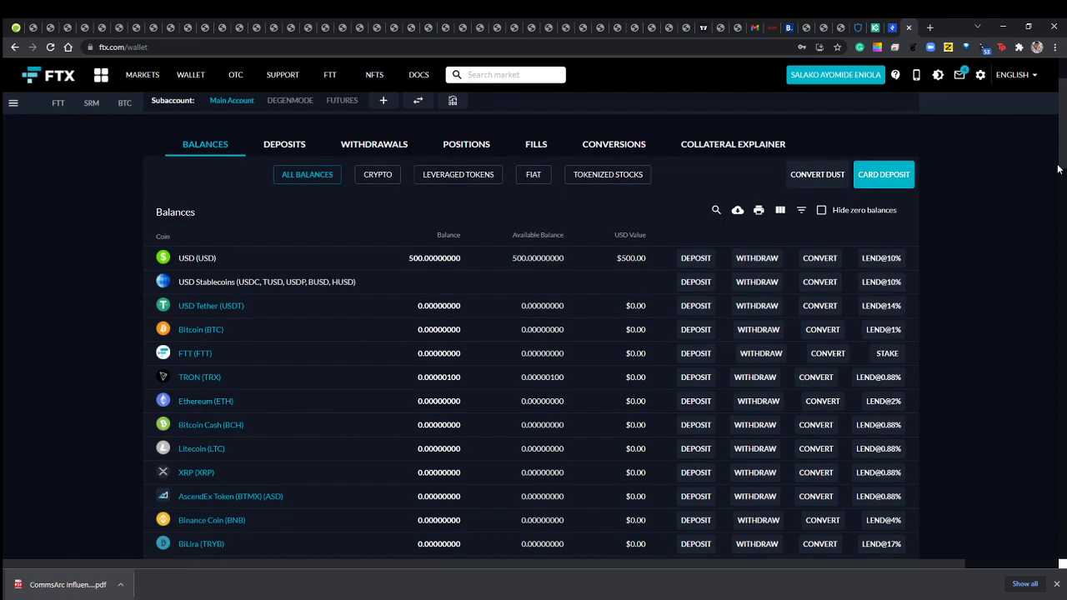
pyautogui.scroll(2, 1054, 176)
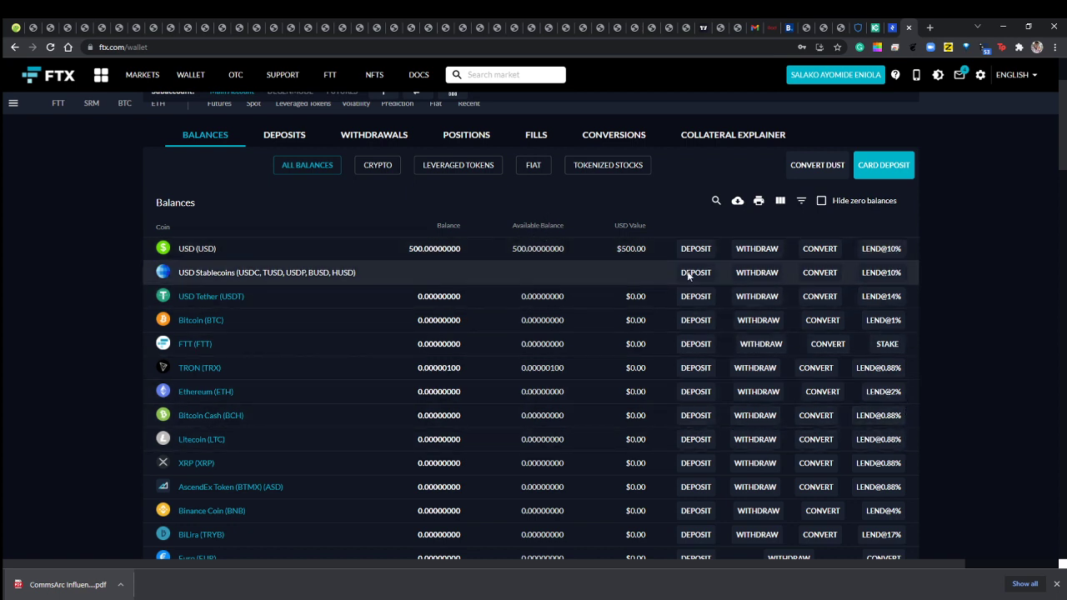
pyautogui.click(878, 248)
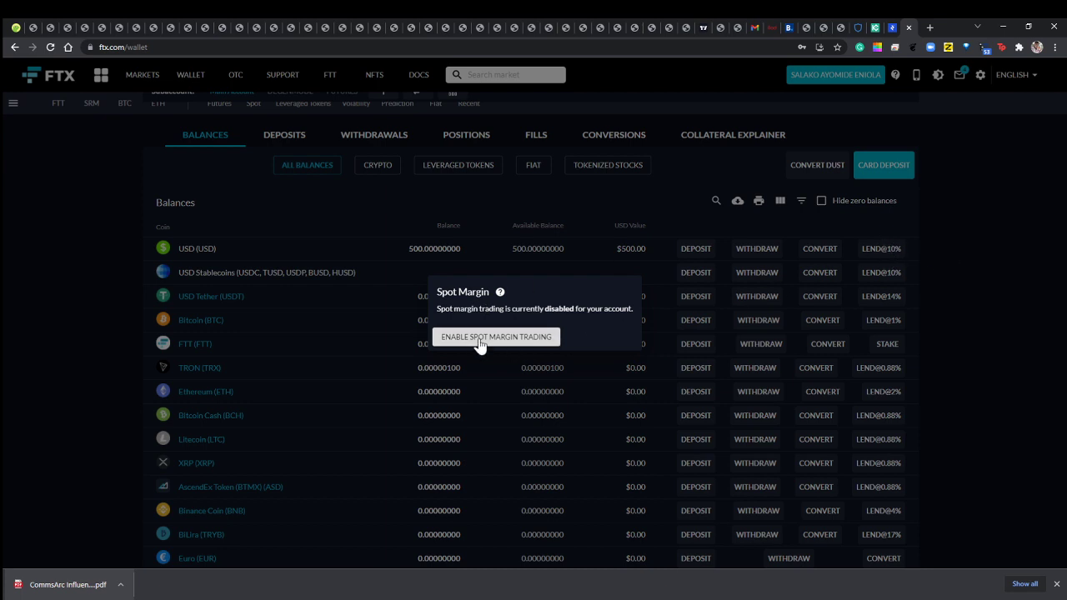
pyautogui.click(106, 215)
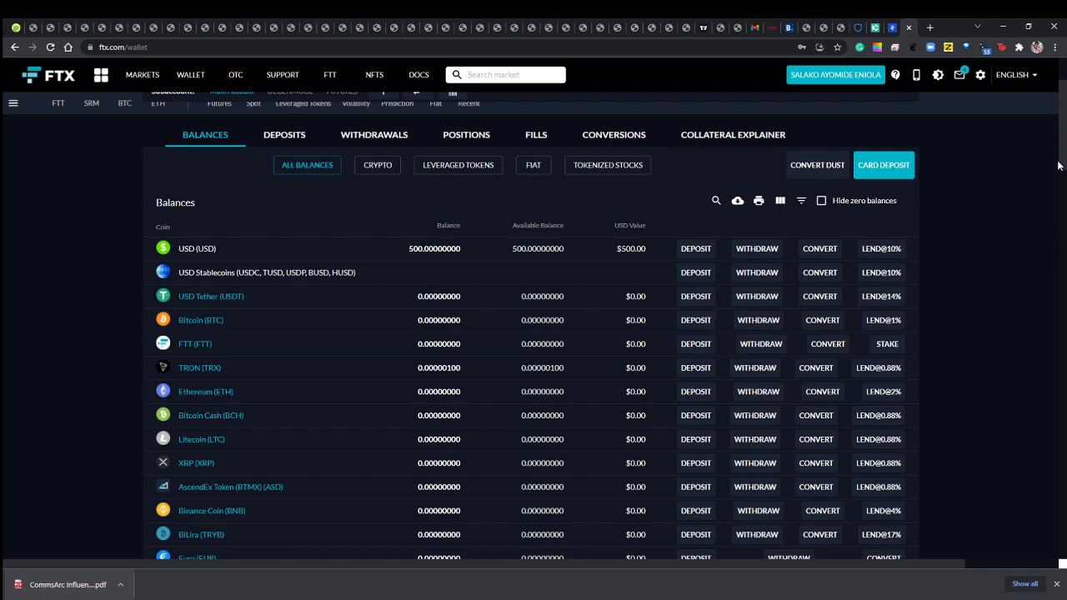
pyautogui.scroll(2, 1063, 127)
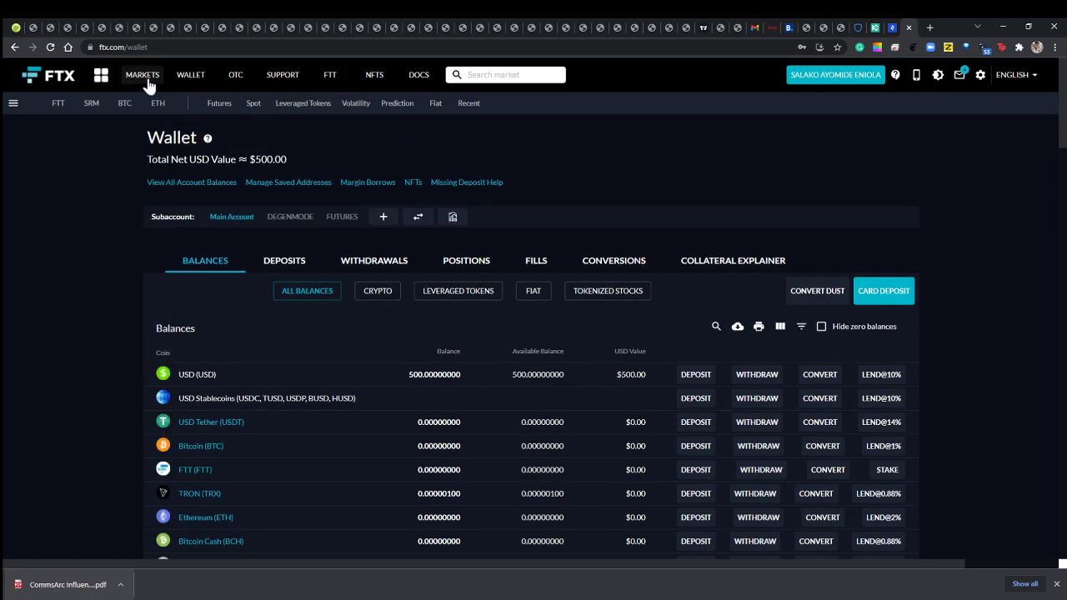
# Open the spot markets and try out the BTC, USD and USDT quote-currency filters, leaving them all switched on.
pyautogui.click(144, 80)
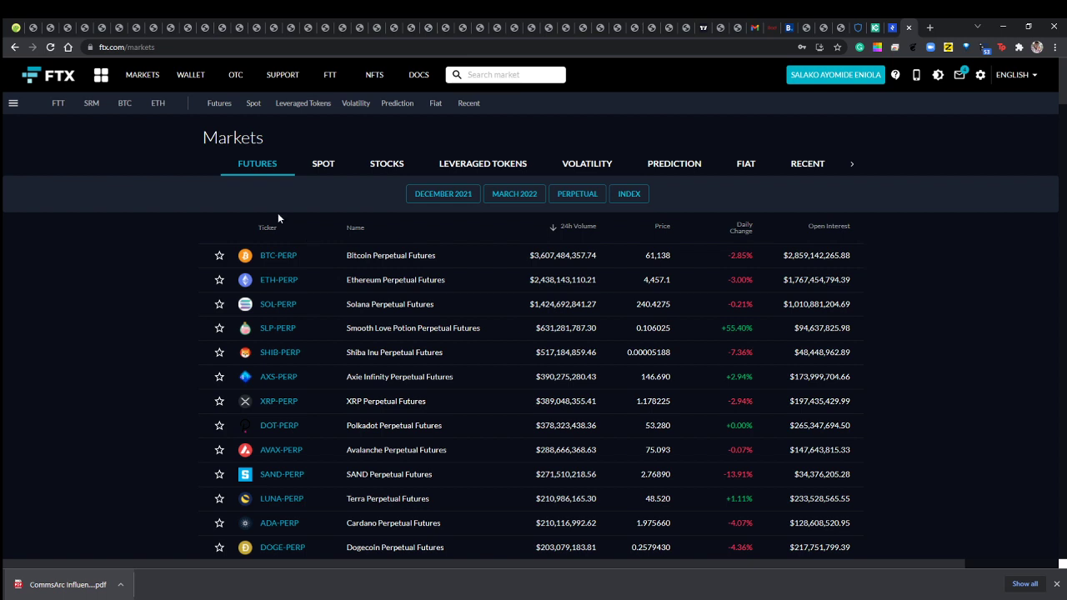
pyautogui.click(329, 165)
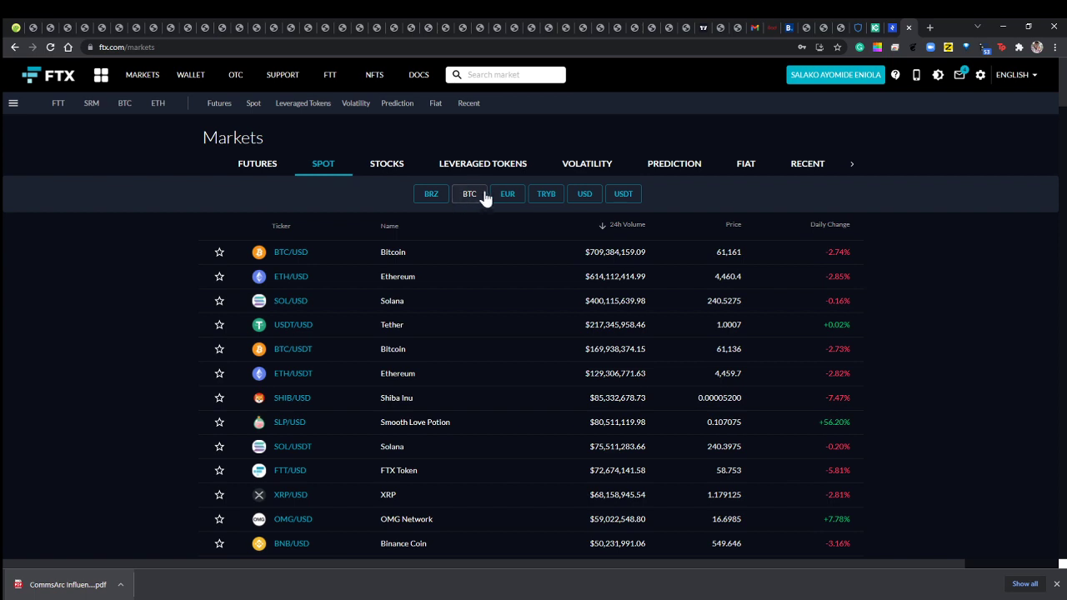
pyautogui.click(624, 194)
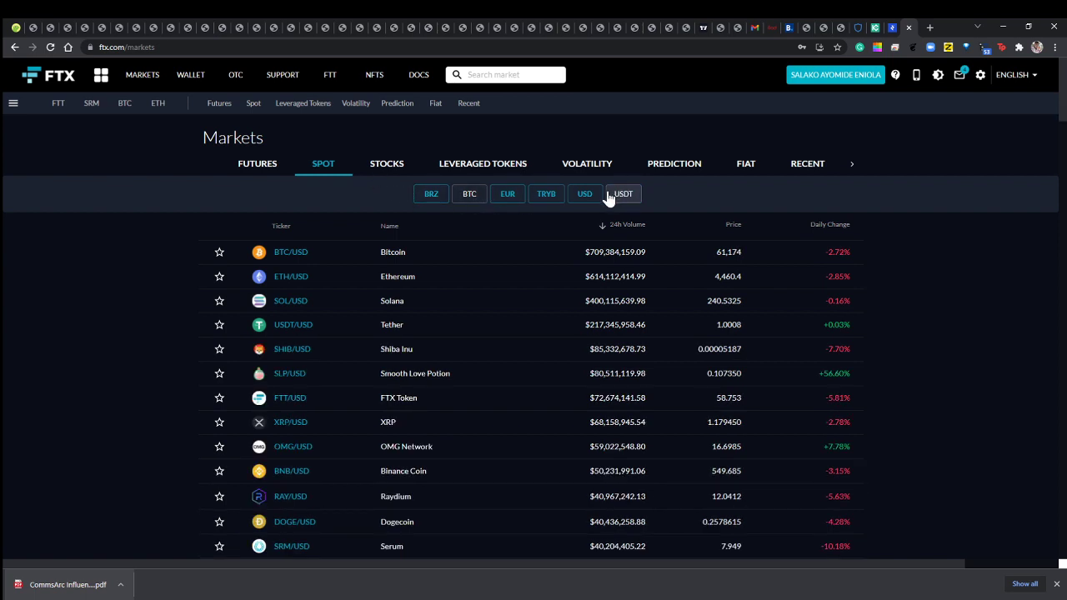
pyautogui.click(593, 196)
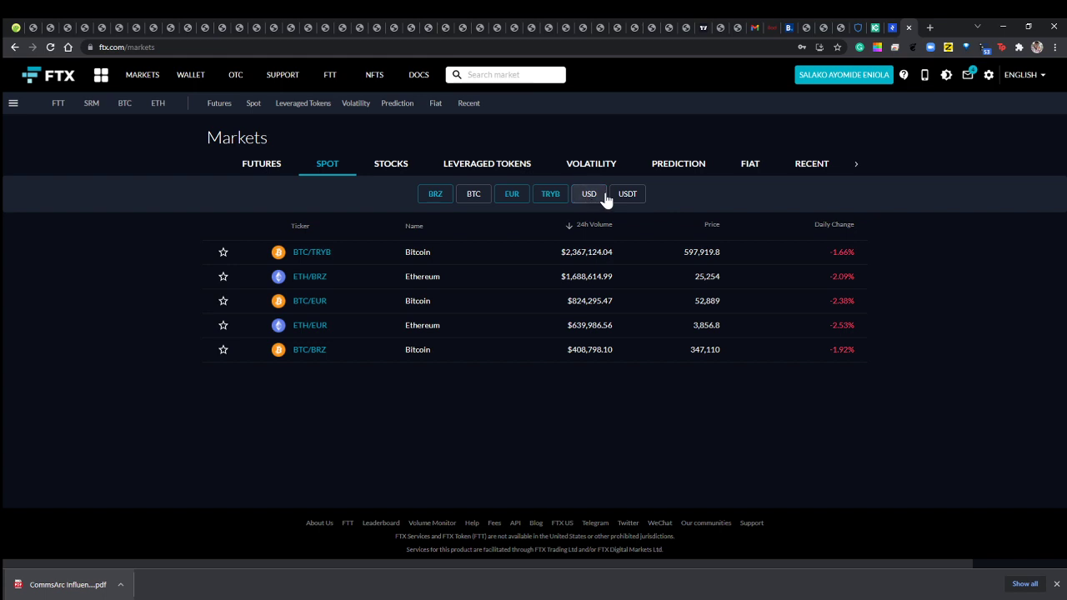
pyautogui.click(619, 195)
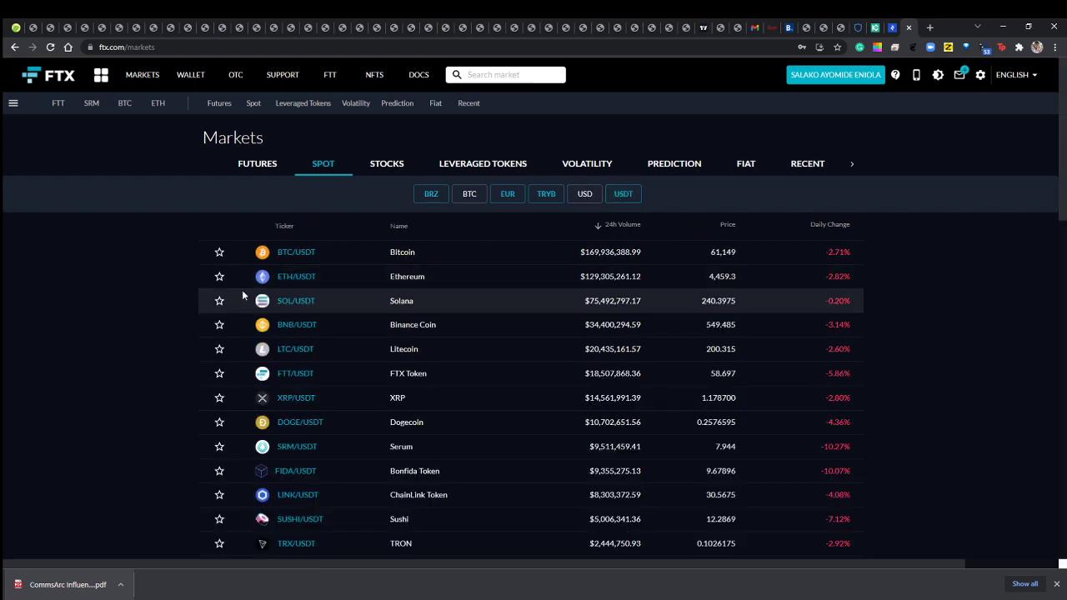
pyautogui.click(470, 199)
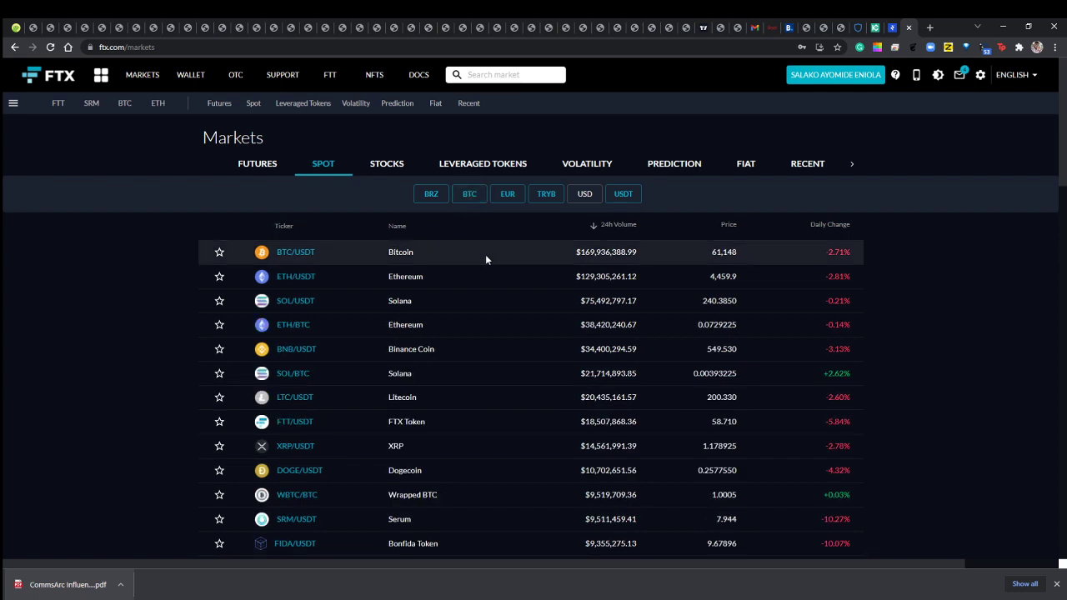
pyautogui.click(633, 198)
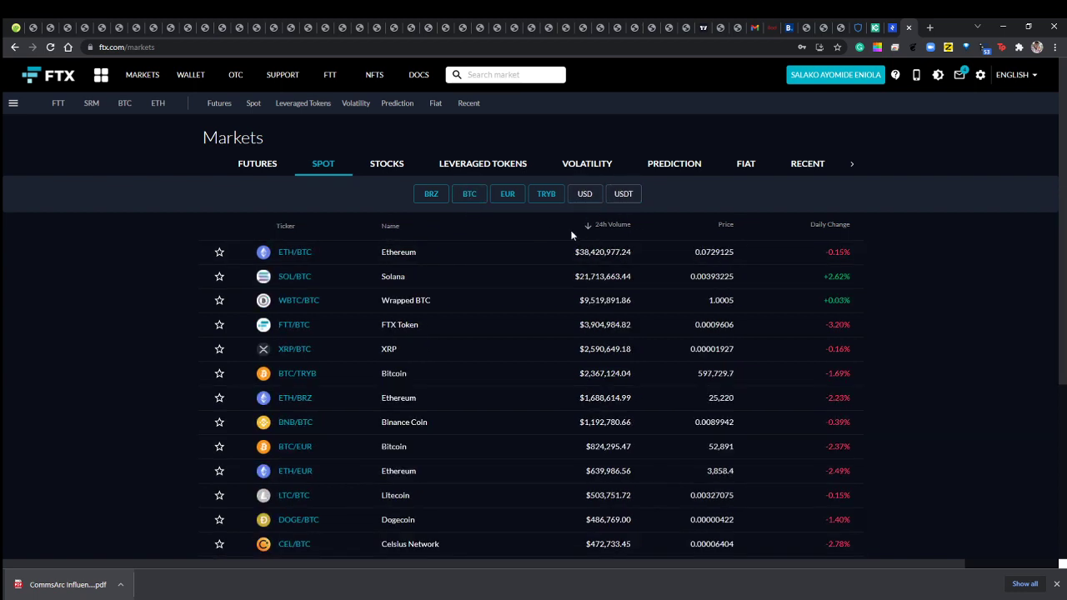
pyautogui.click(582, 195)
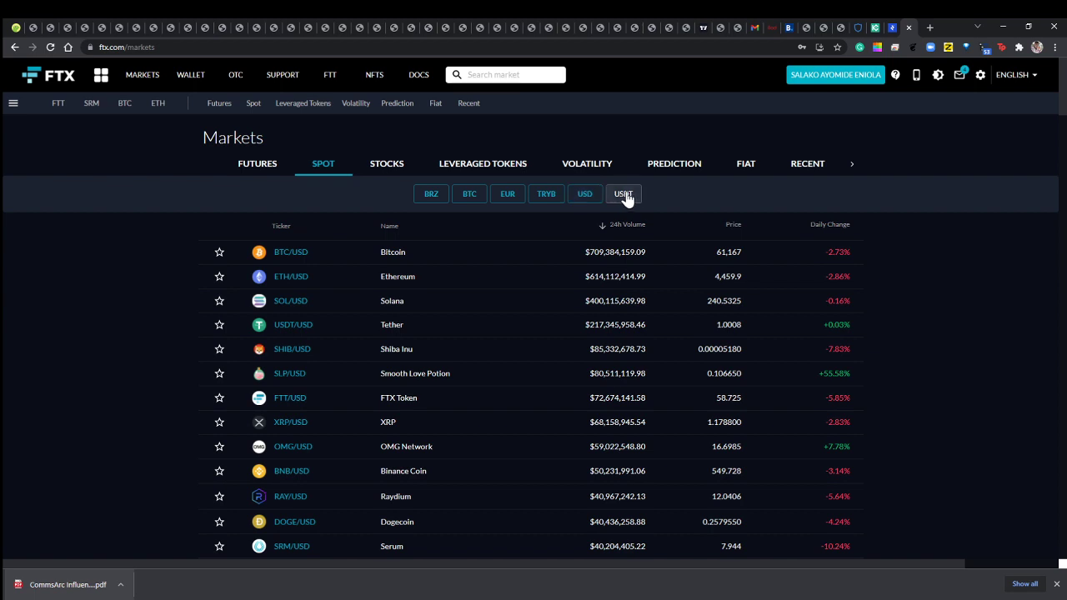
pyautogui.click(625, 197)
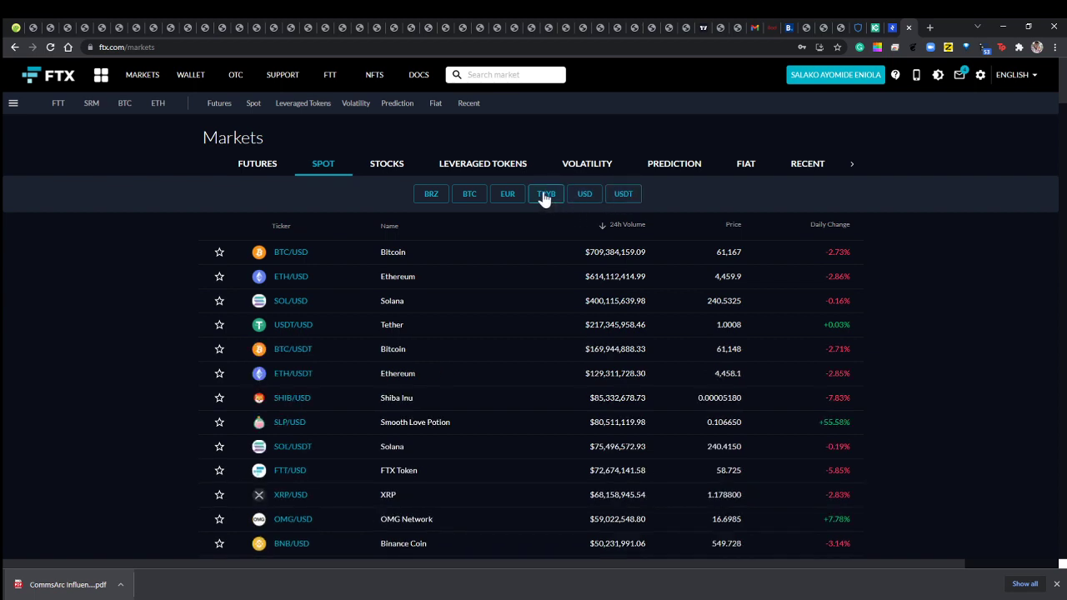
# Limit the spot market list to USD and USDT pairs by filtering out TRYB, EUR, BTC and BRZ.
pyautogui.click(544, 199)
pyautogui.click(502, 202)
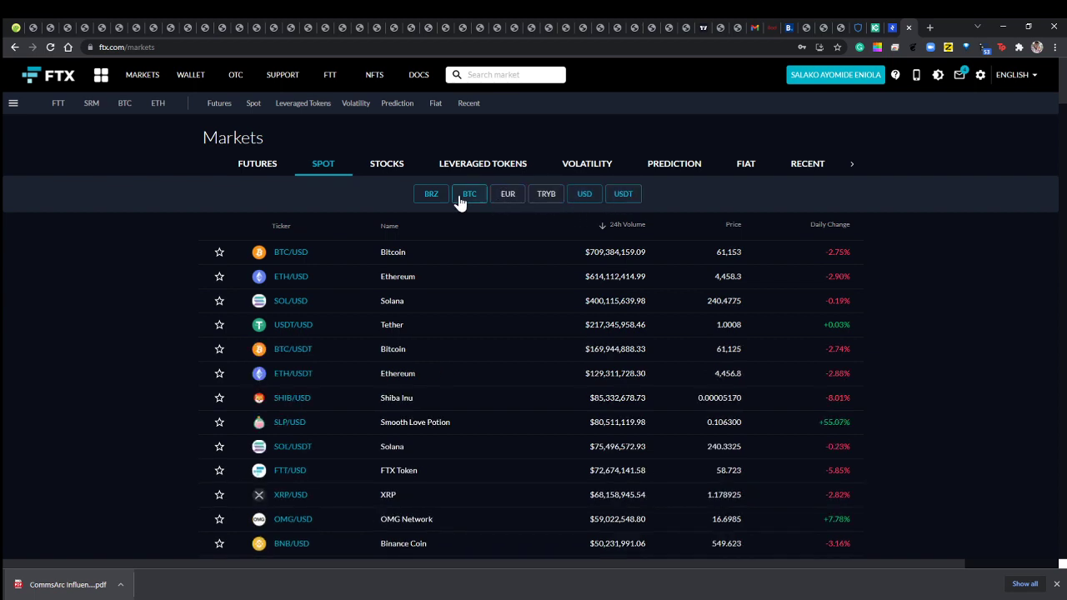
pyautogui.click(460, 202)
pyautogui.click(423, 205)
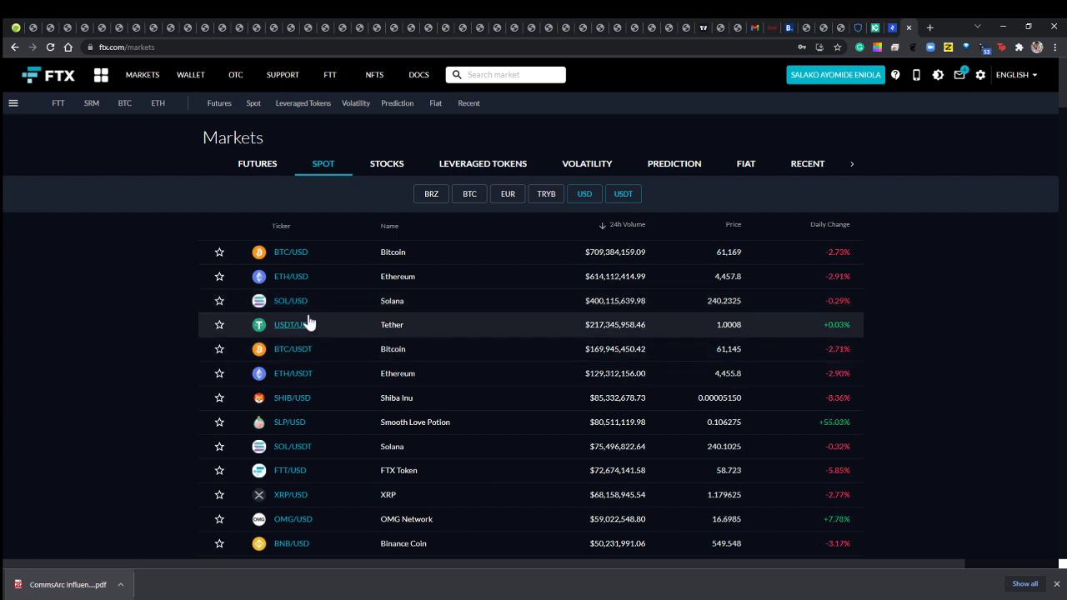
# Open the SOL/USD spot market, acknowledge the advanced order types notice and view the order types, keeping Market selected.
pyautogui.click(270, 301)
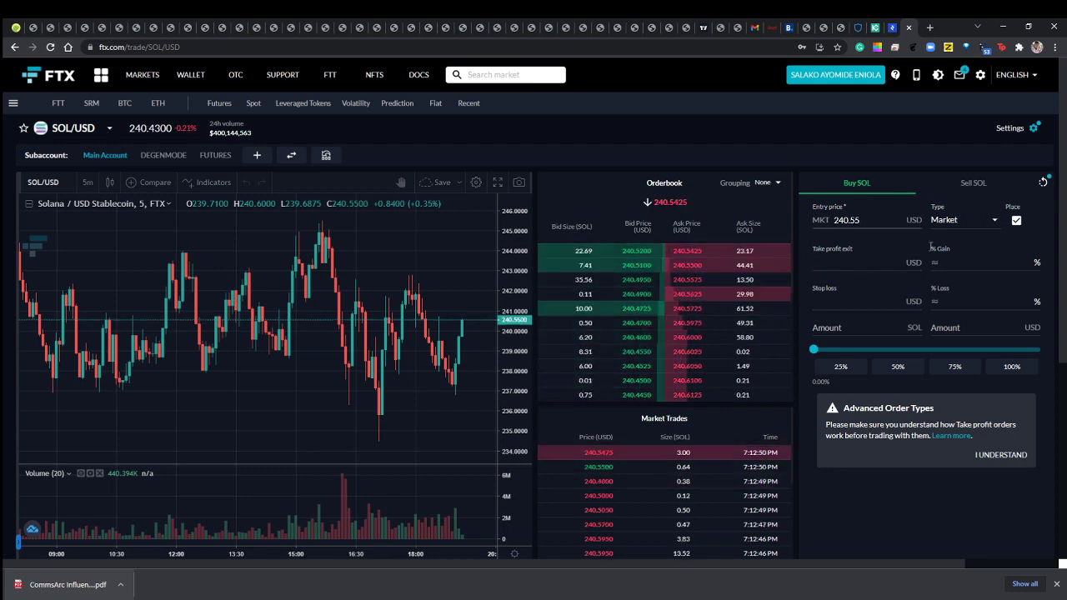
pyautogui.click(996, 455)
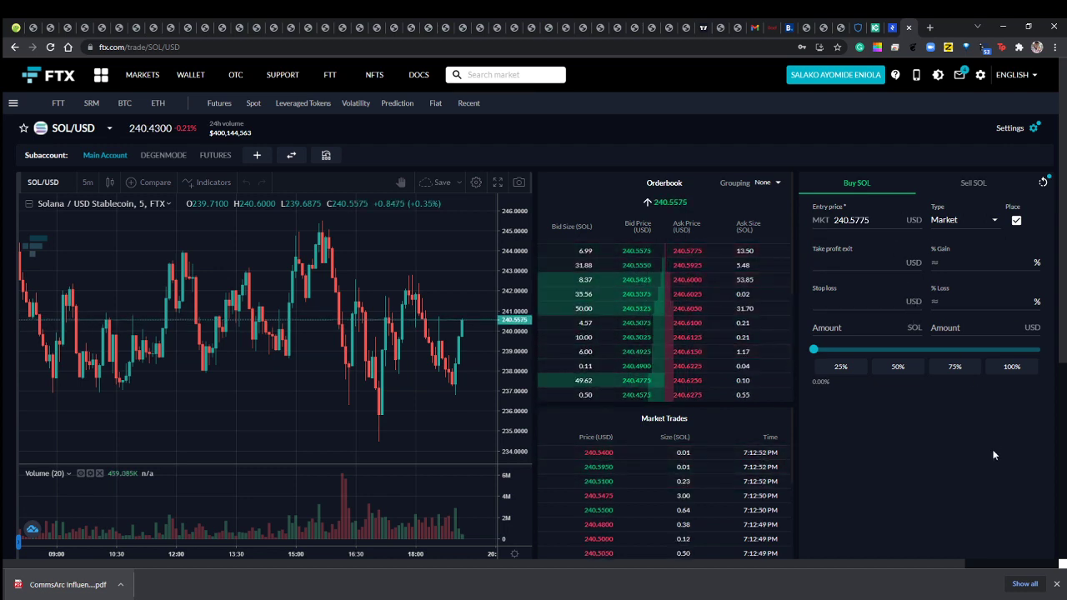
pyautogui.click(959, 225)
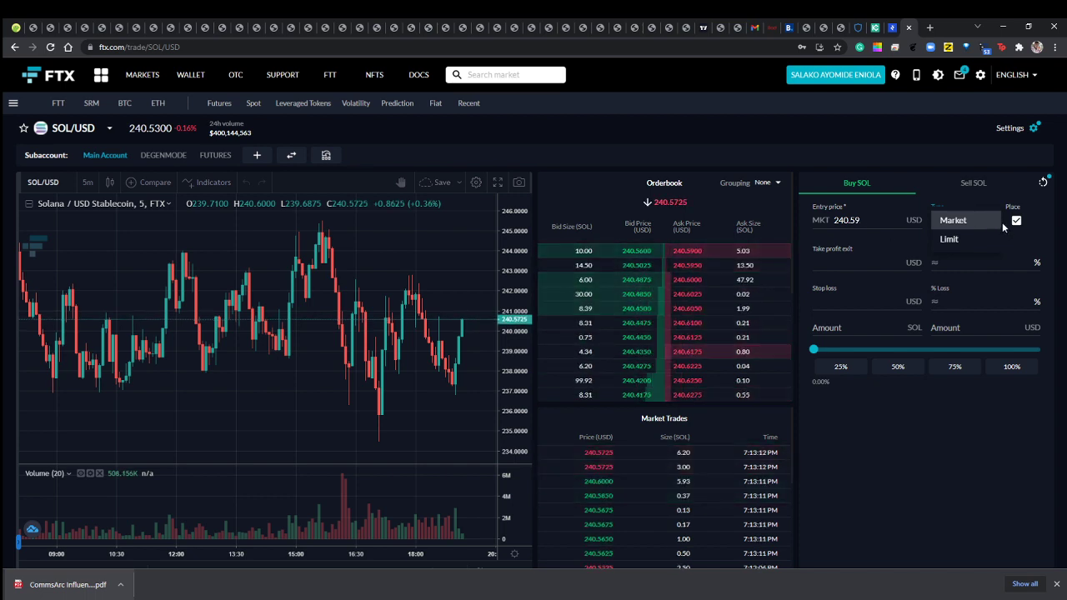
pyautogui.click(971, 222)
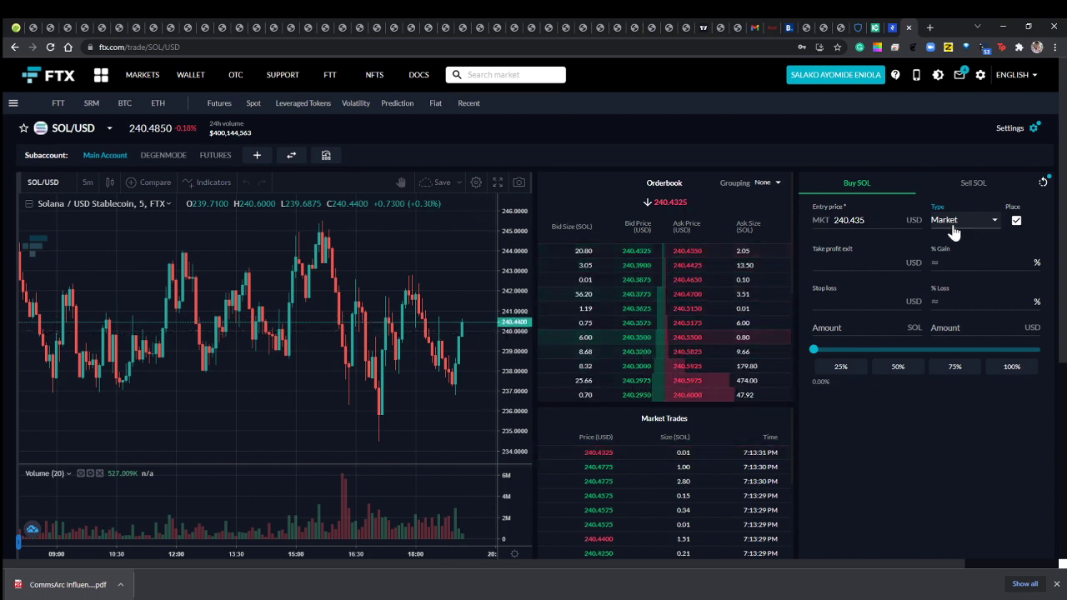
# Change the SOL buy order to a Limit order with an entry price of 220 USD.
pyautogui.click(955, 225)
pyautogui.click(953, 240)
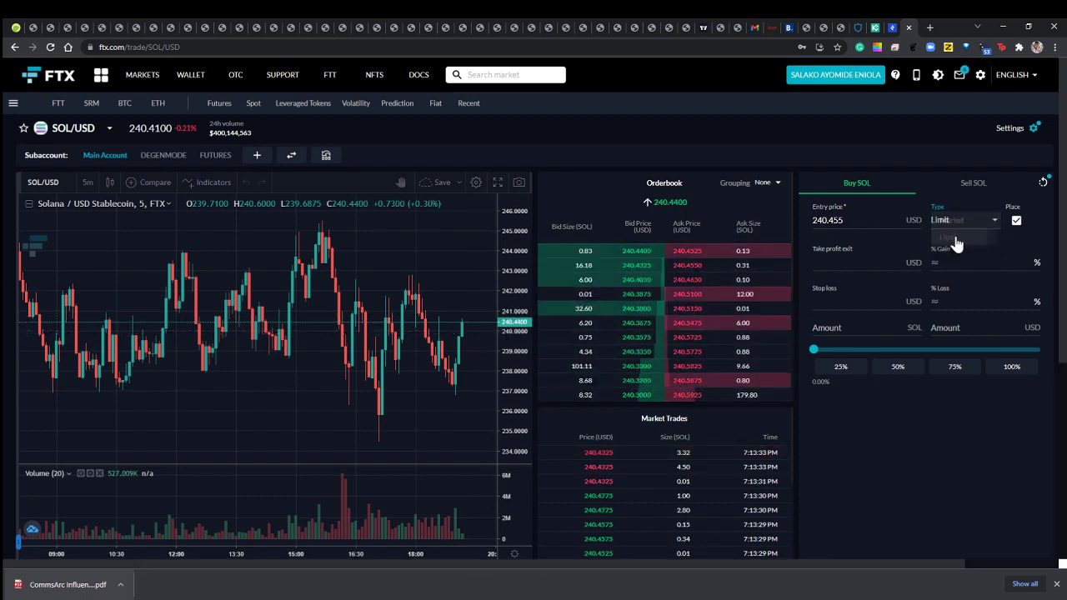
pyautogui.click(860, 221)
pyautogui.press('BackSpace')
pyautogui.press('BackSpace')
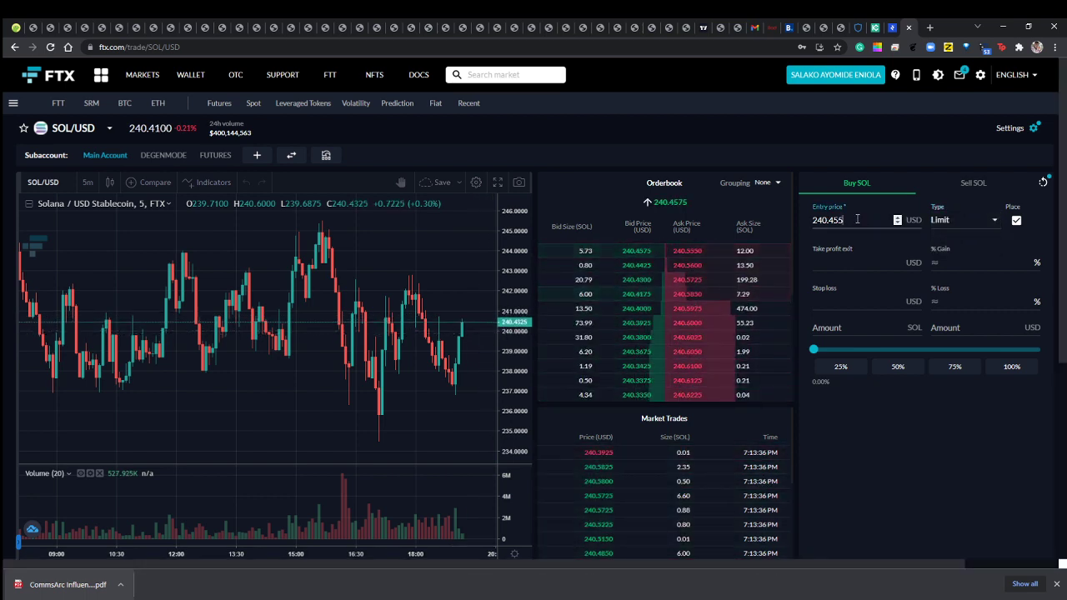
pyautogui.press('BackSpace')
pyautogui.press('BackSpace')
pyautogui.press('BackSpace')
pyautogui.press('BackSpace')
pyautogui.press('BackSpace')
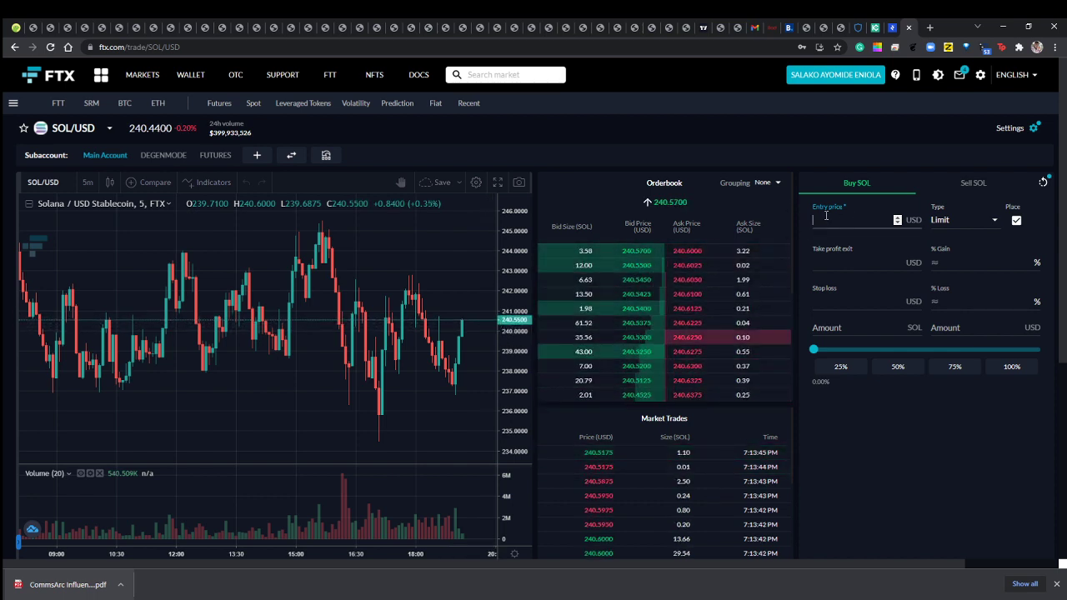
pyautogui.write('220')
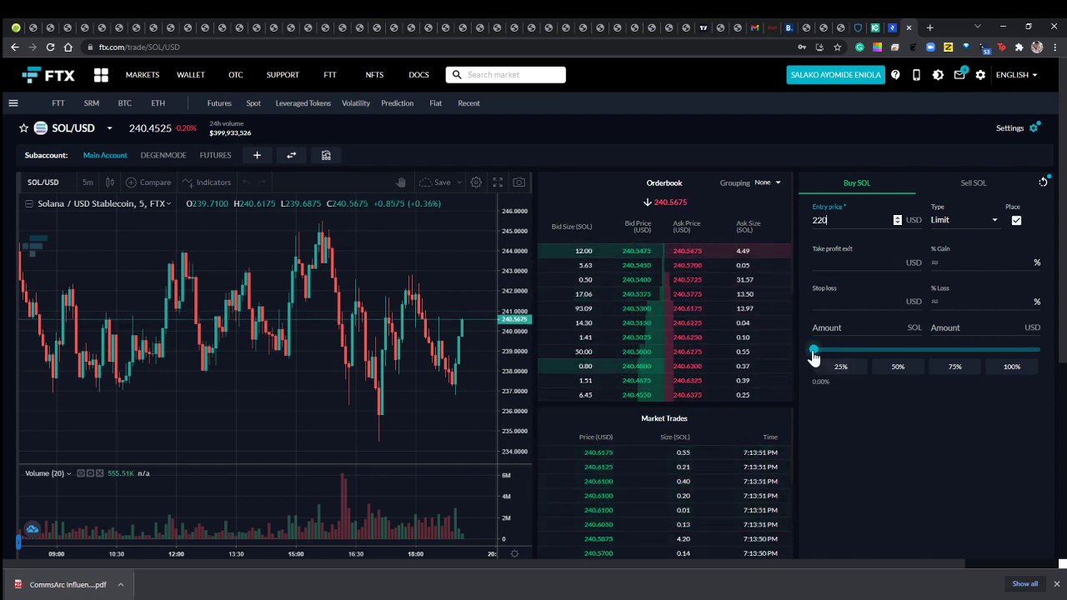
# Try 100% and 25% of the balance as the amount, settle on about 0.37 SOL (16.60%), and place the limit buy order.
pyautogui.moveTo(816, 351); pyautogui.dragTo(1040, 362)
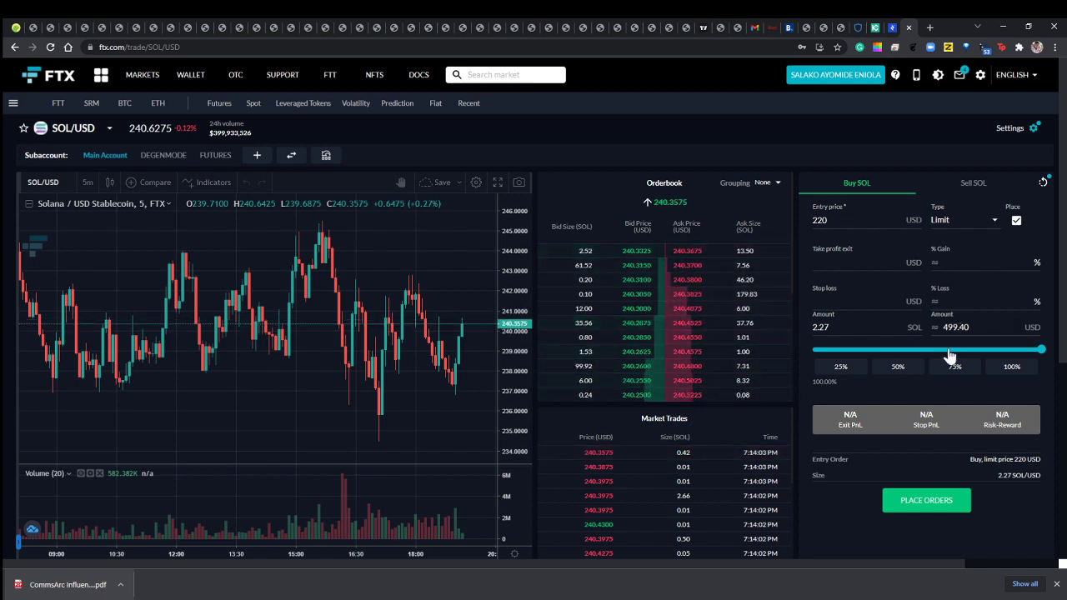
pyautogui.click(840, 367)
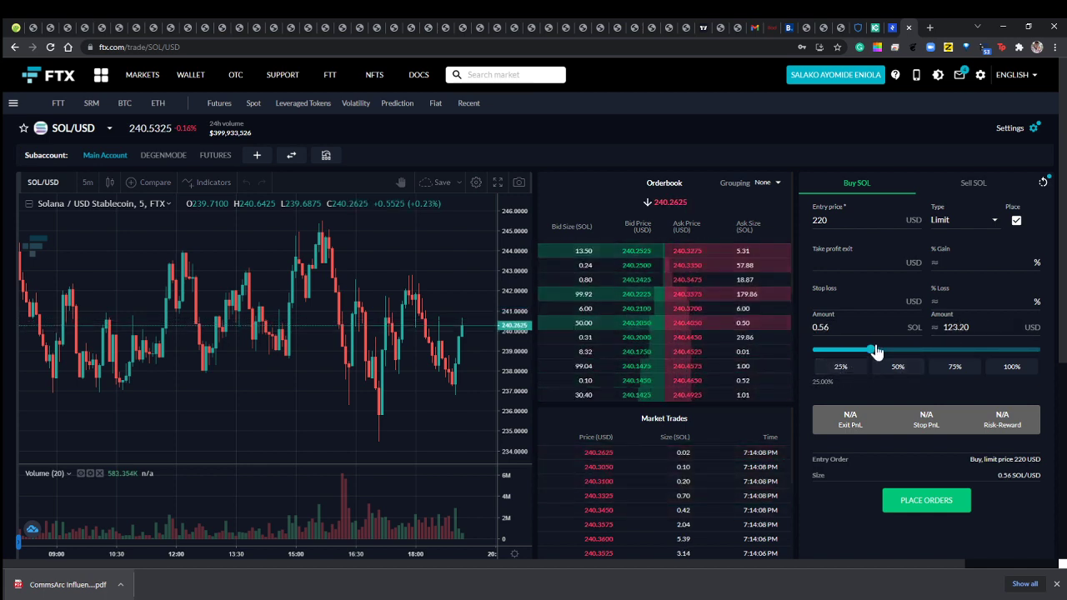
pyautogui.moveTo(870, 355); pyautogui.dragTo(850, 354)
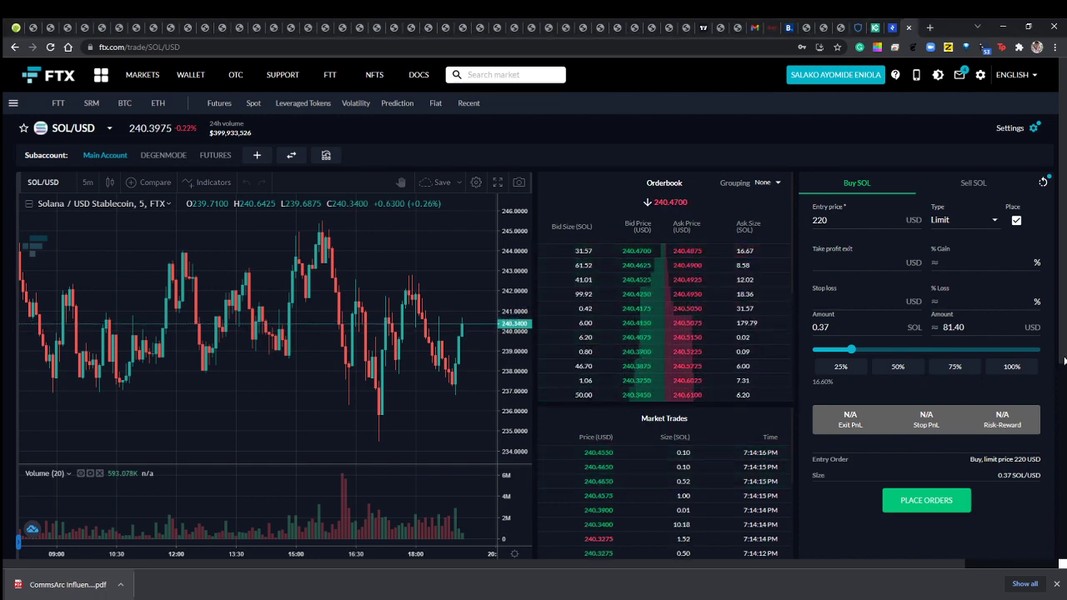
pyautogui.moveTo(1059, 360); pyautogui.dragTo(1054, 381)
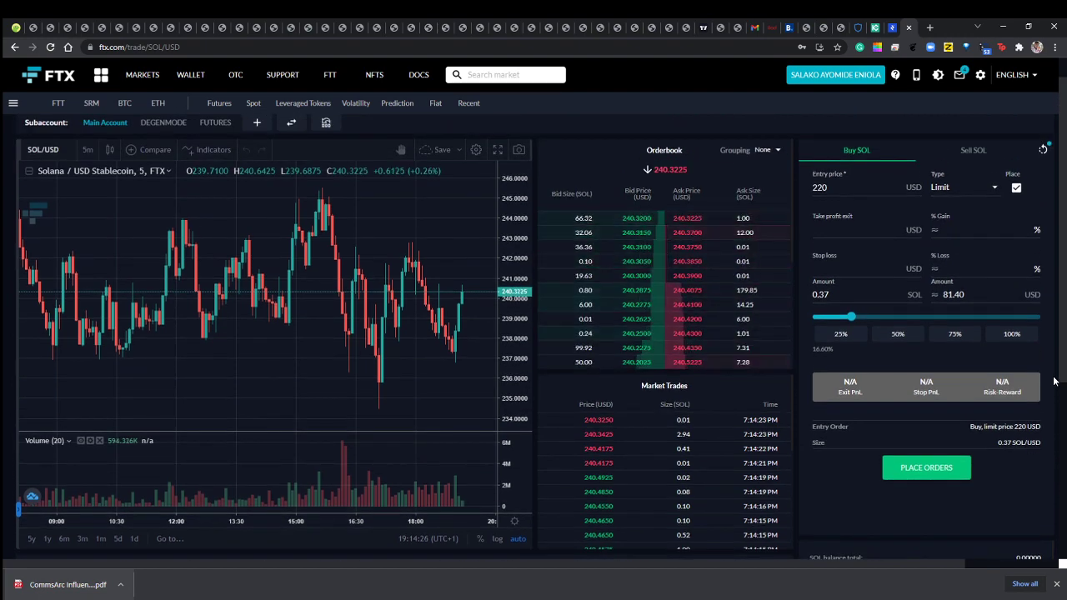
pyautogui.click(906, 482)
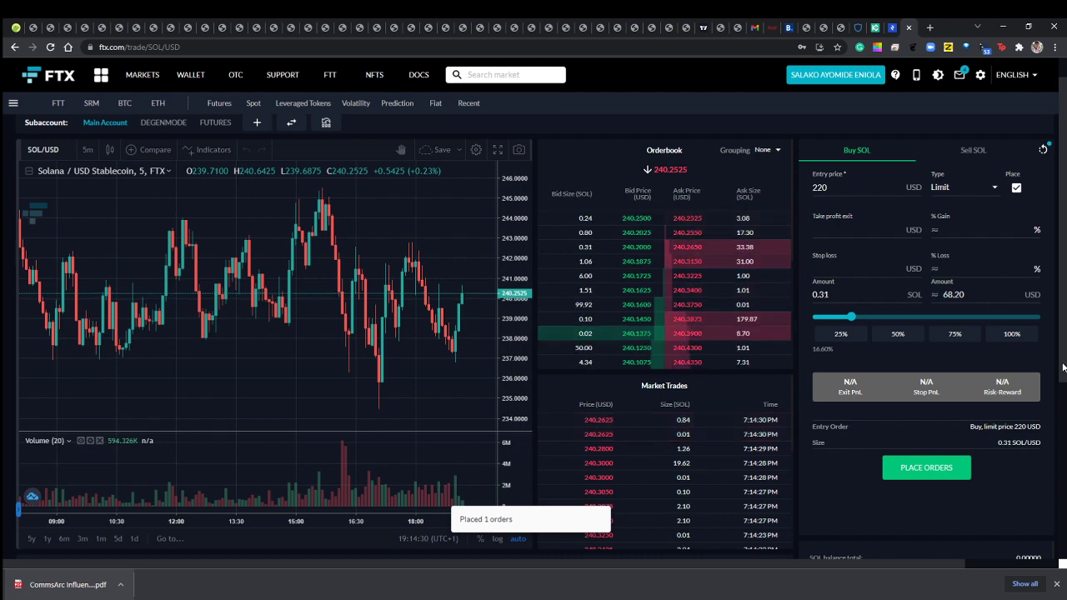
# Show the open orders and cancel all SOL/USD orders.
pyautogui.scroll(-3, 1063, 367)
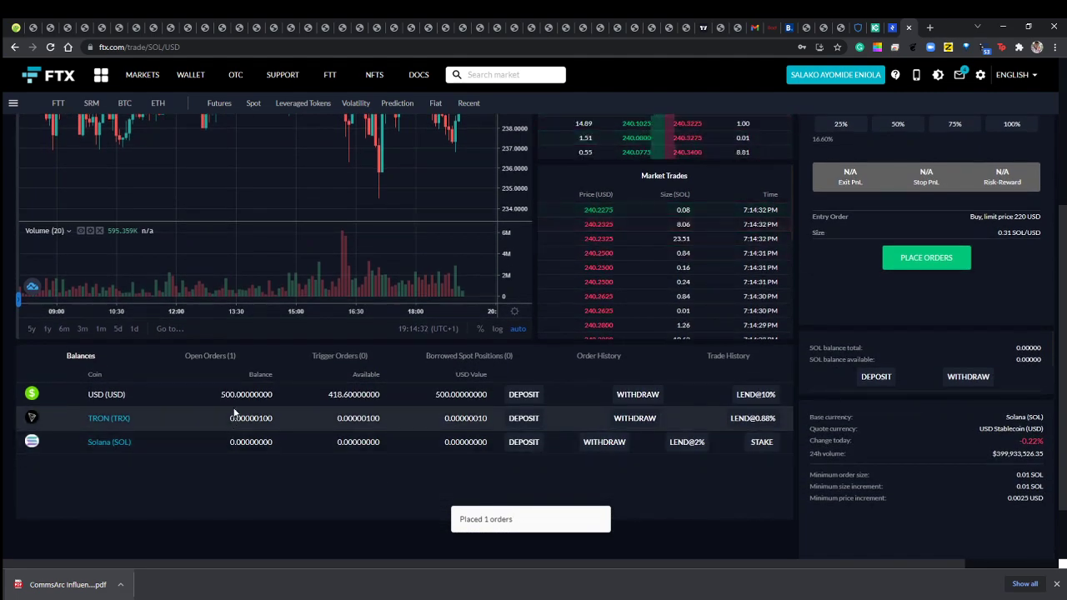
pyautogui.click(221, 355)
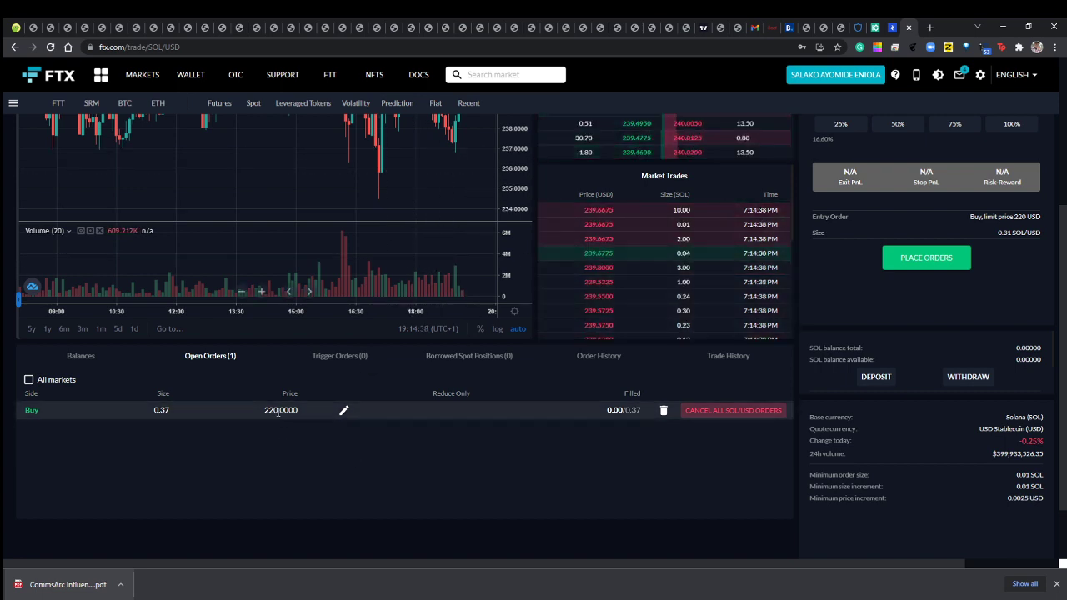
pyautogui.click(696, 413)
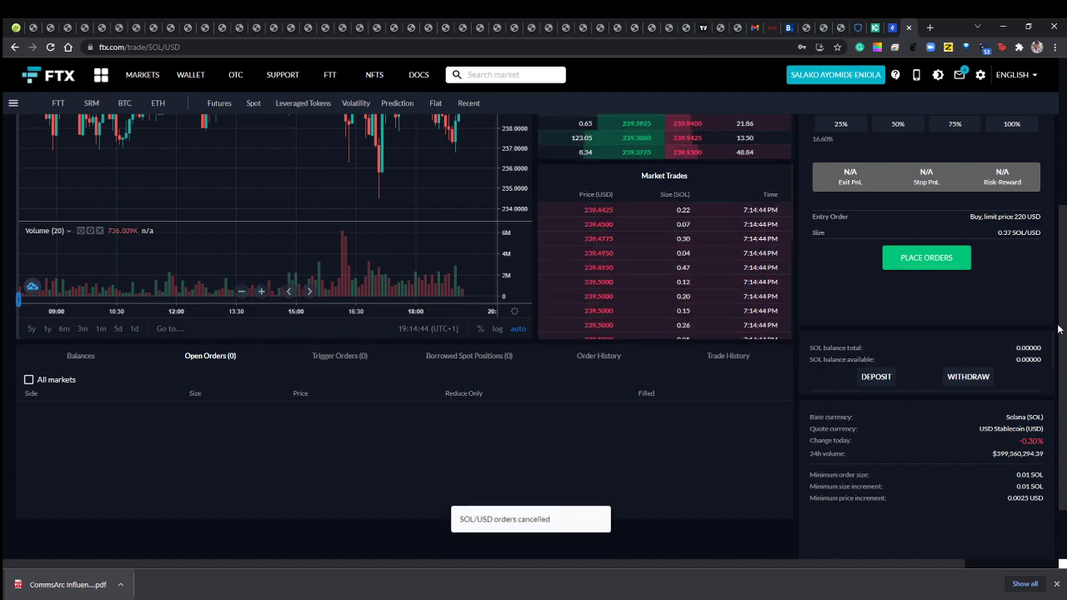
pyautogui.scroll(3, 1060, 330)
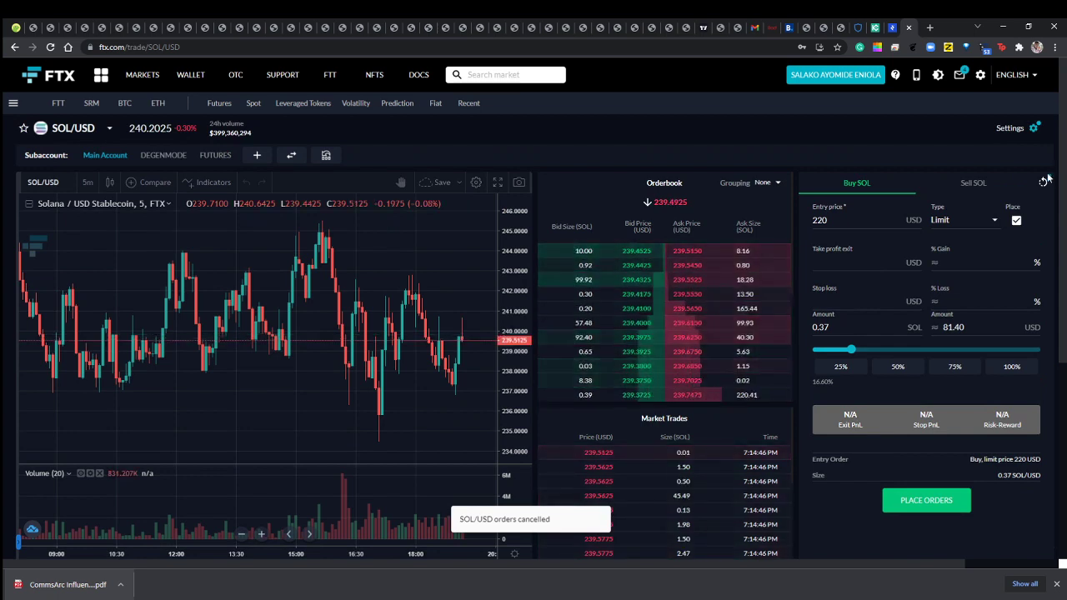
# Switch the order form to selling SOL and set the limit entry price to 280 USD.
pyautogui.click(969, 181)
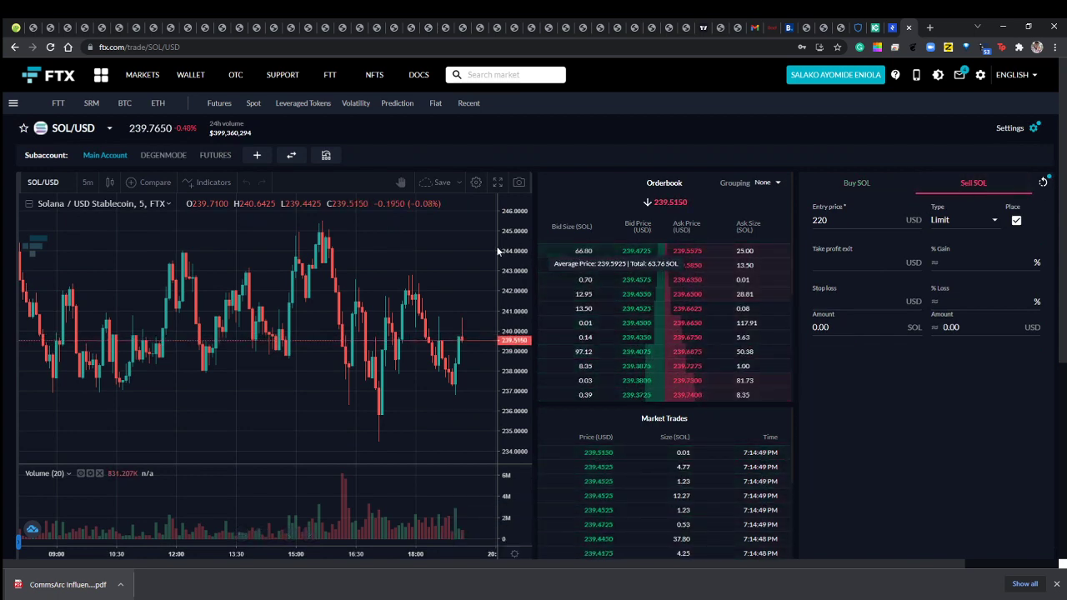
pyautogui.click(832, 218)
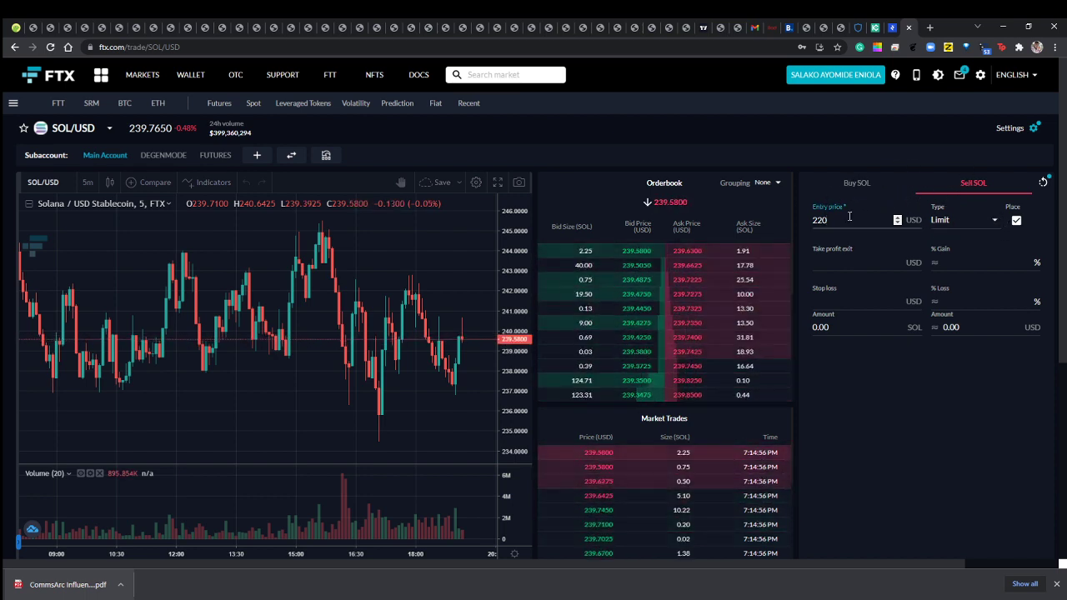
pyautogui.press('BackSpace')
pyautogui.press('BackSpace')
pyautogui.press('BackSpace')
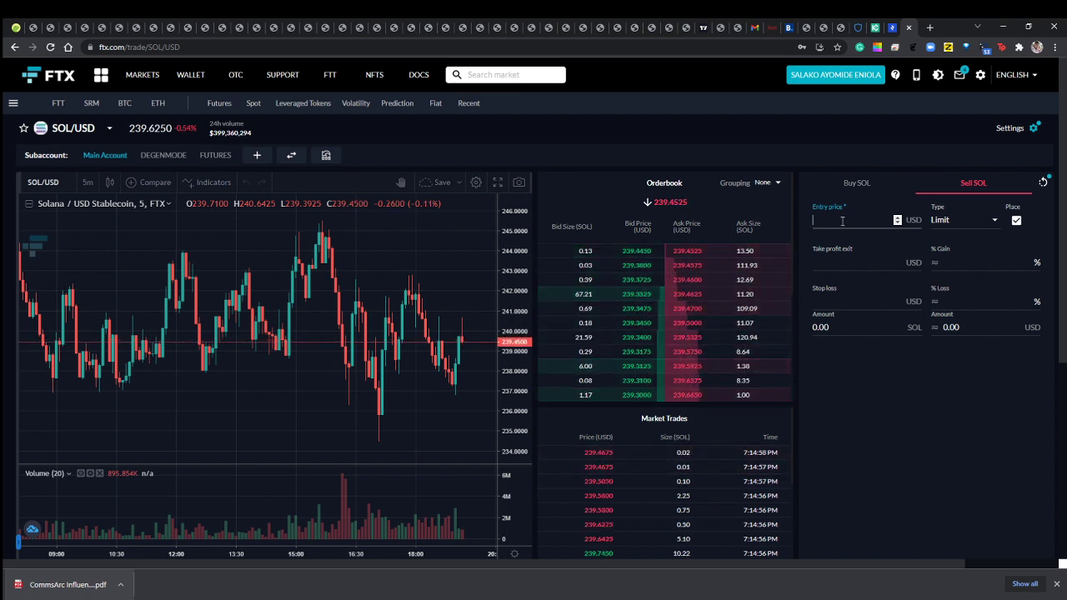
pyautogui.write('280')
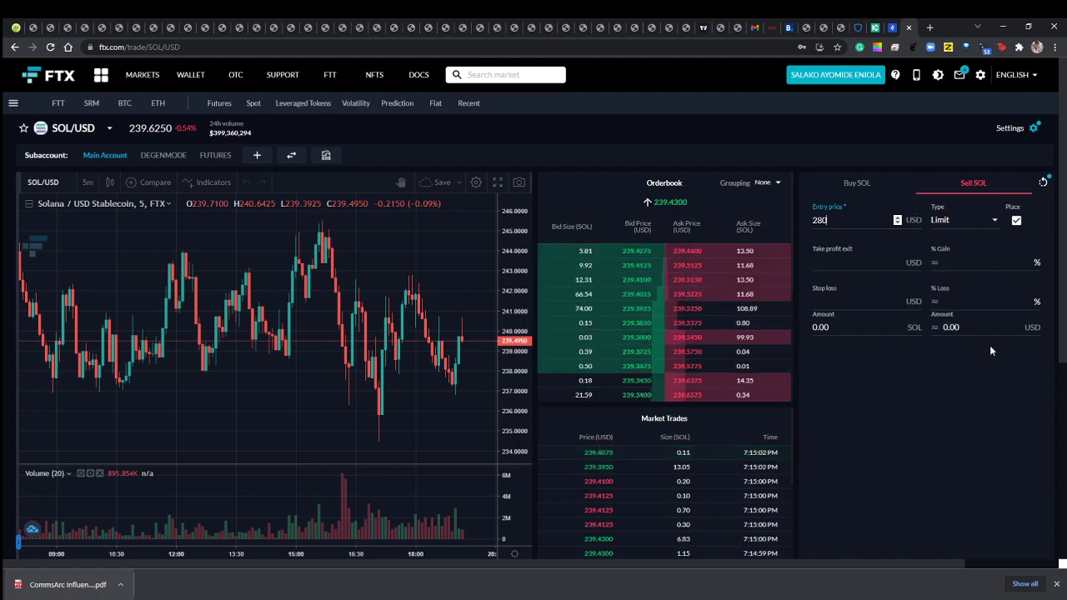
pyautogui.scroll(-3, 1053, 367)
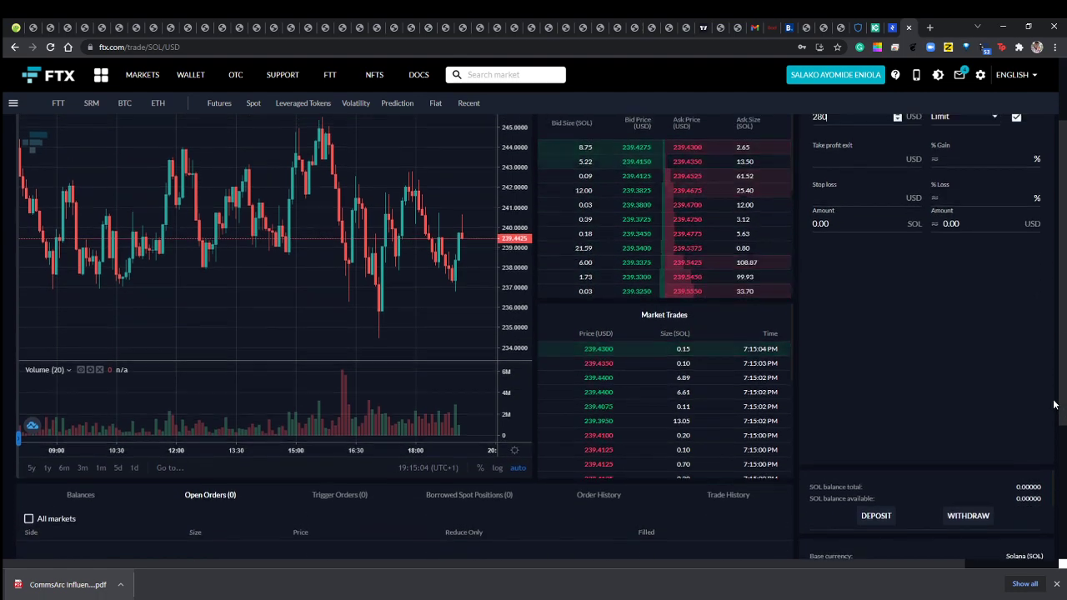
pyautogui.scroll(2, 1053, 368)
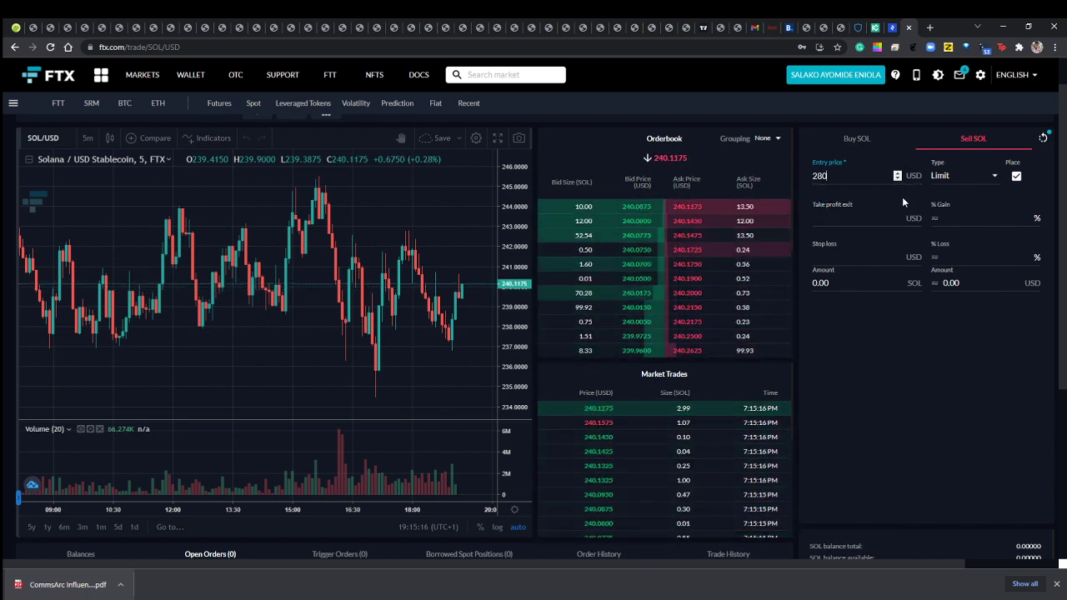
pyautogui.scroll(-1, 1058, 261)
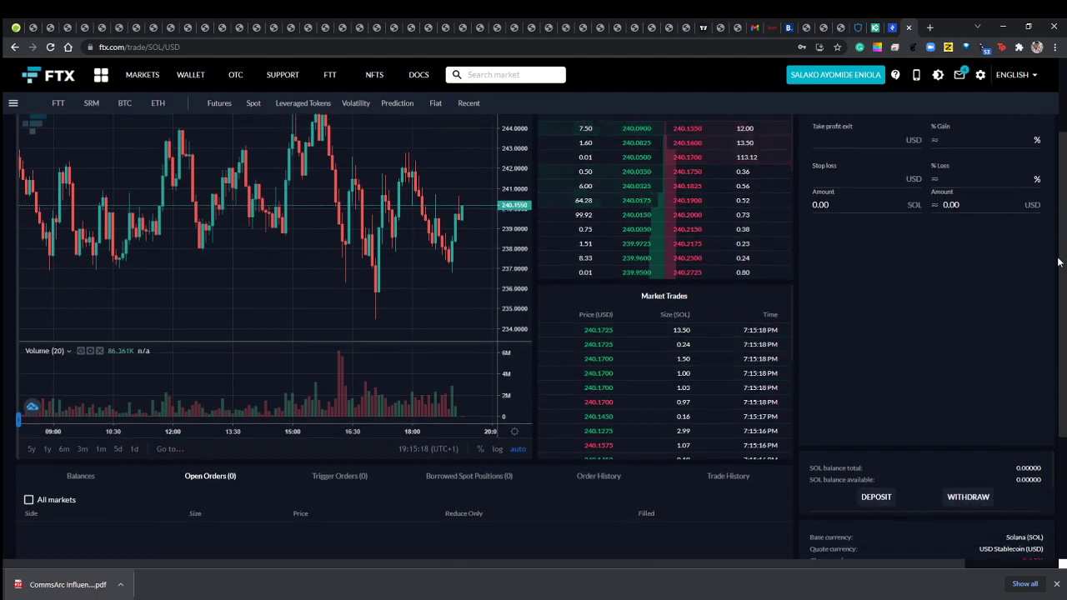
pyautogui.scroll(-2, 1058, 262)
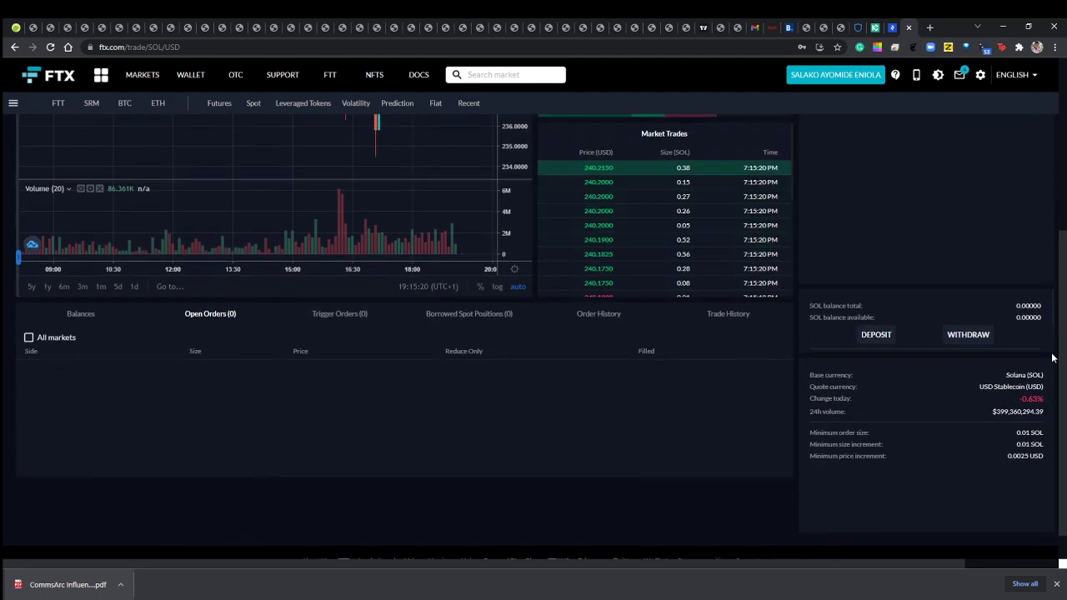
pyautogui.scroll(3, 1042, 251)
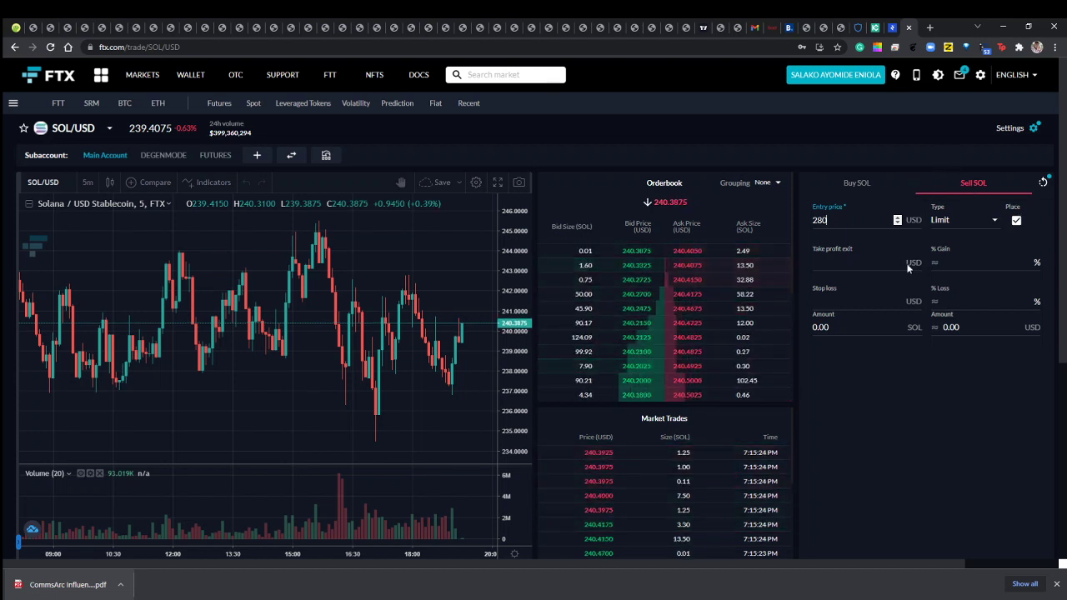
pyautogui.moveTo(84, 160)
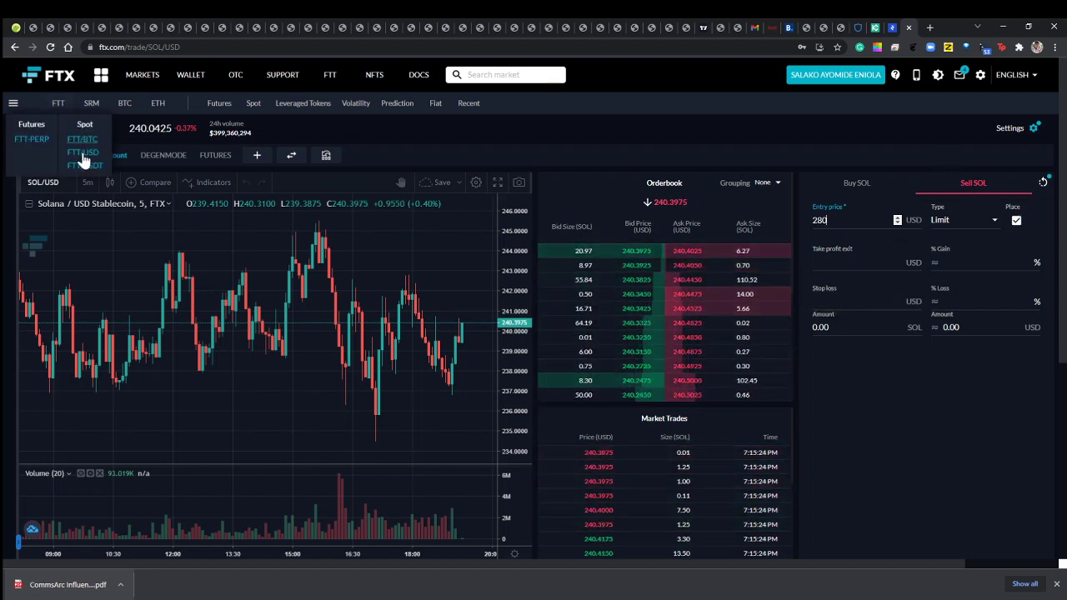
# Revisit the wallet balances and open the Leveraged Tokens market list.
pyautogui.click(188, 76)
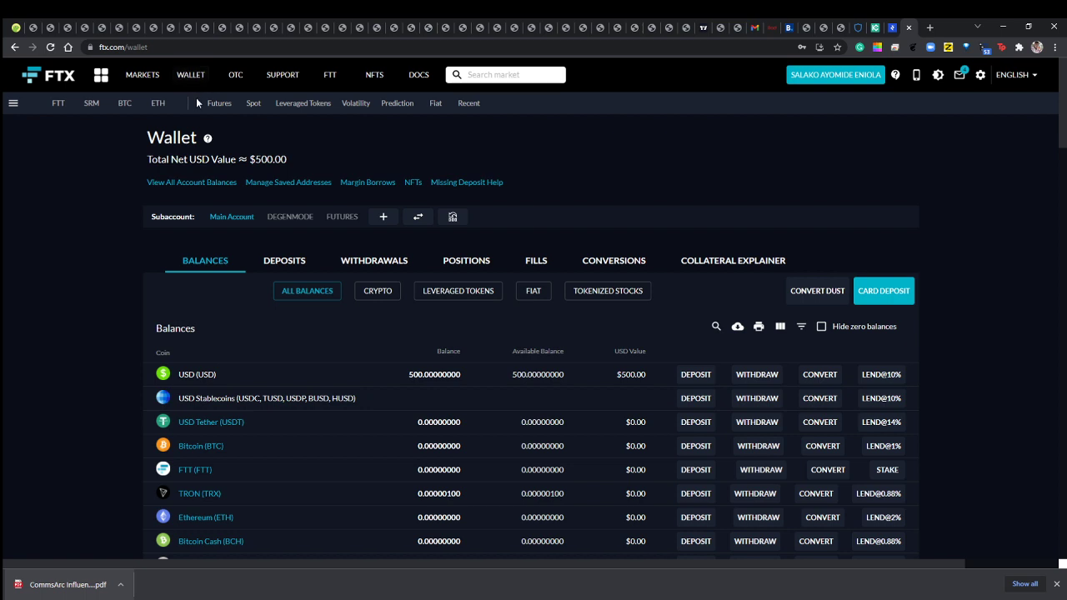
pyautogui.click(142, 76)
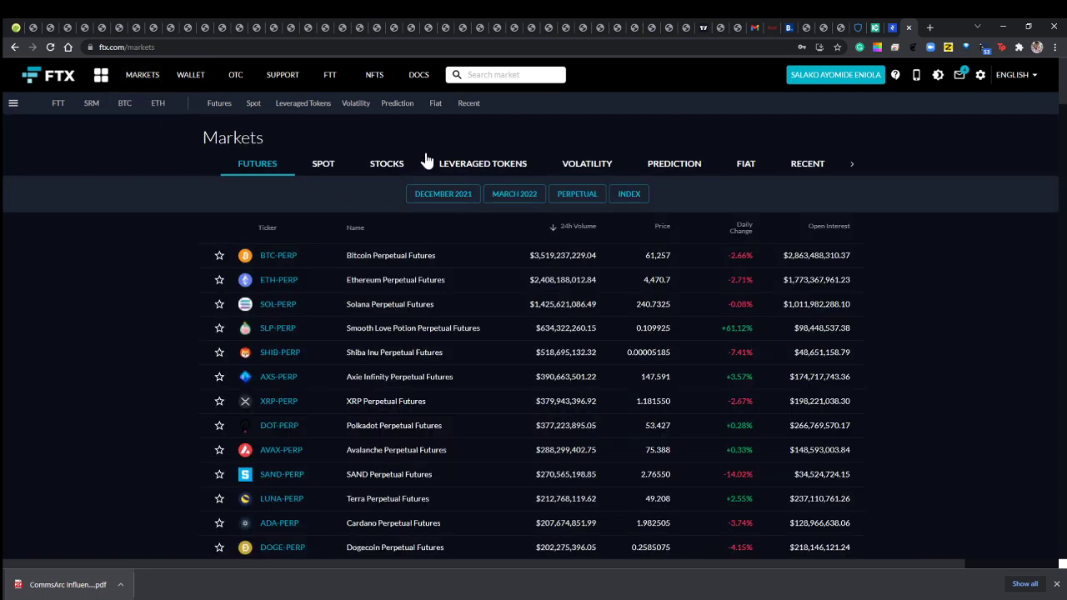
pyautogui.click(493, 165)
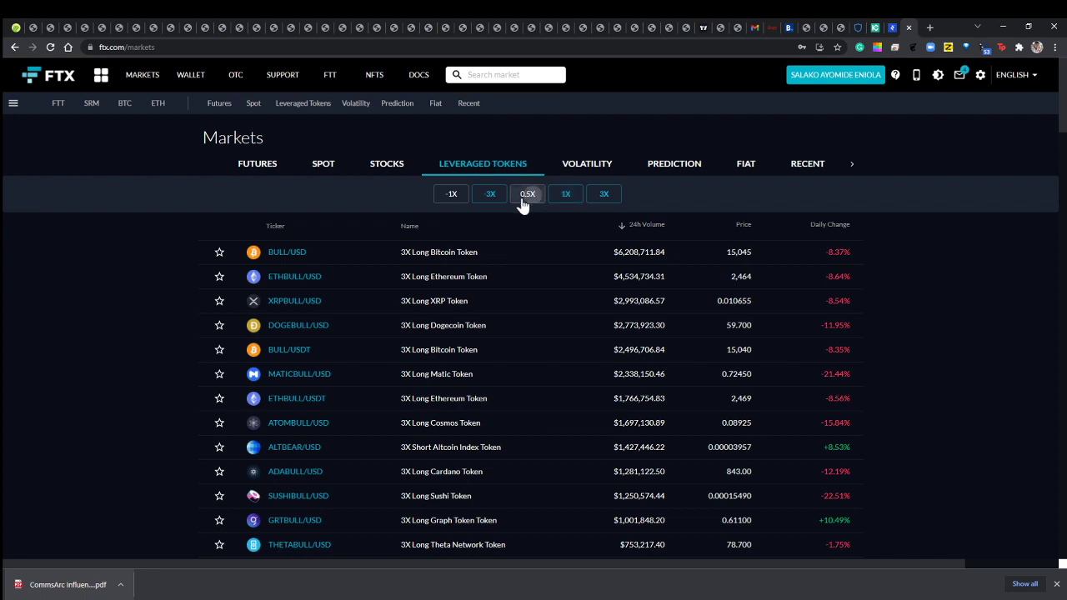
# Switch the -3X leverage filter off and on again, and hide the 3X tokens from the list.
pyautogui.click(489, 197)
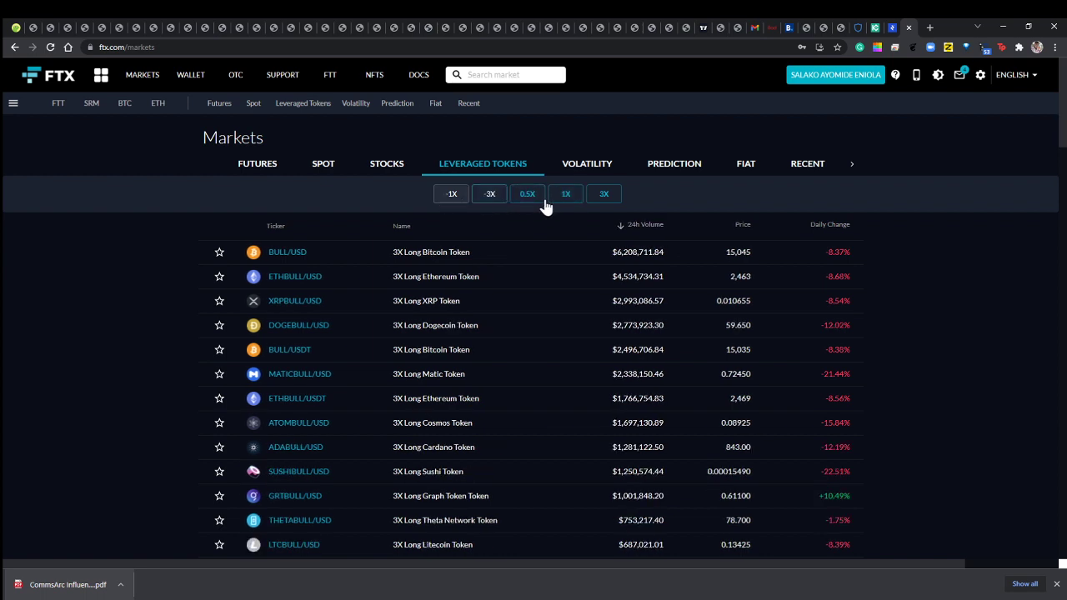
pyautogui.click(492, 203)
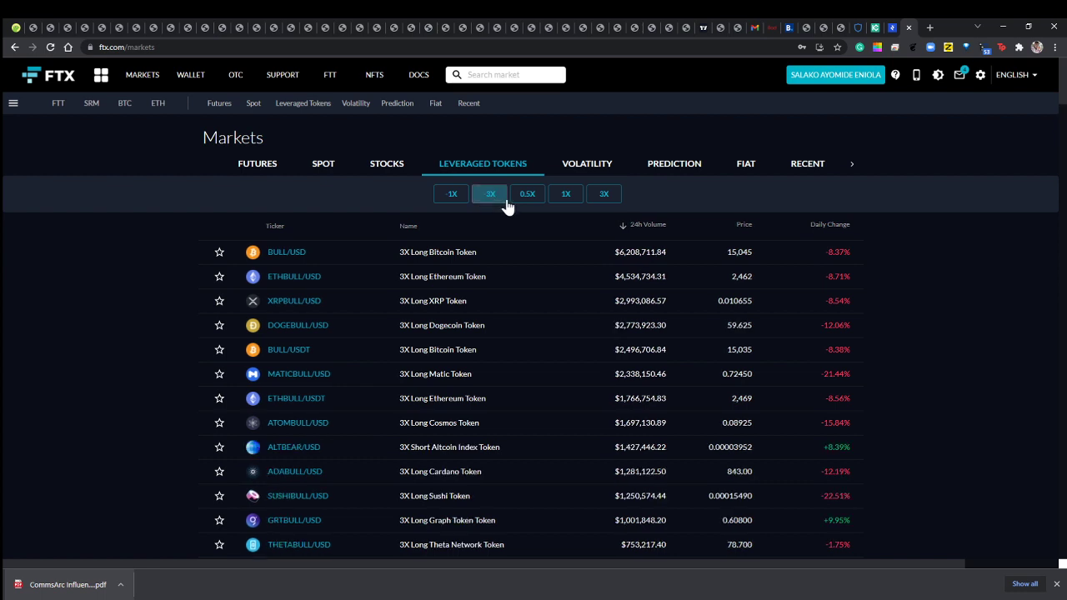
pyautogui.click(606, 197)
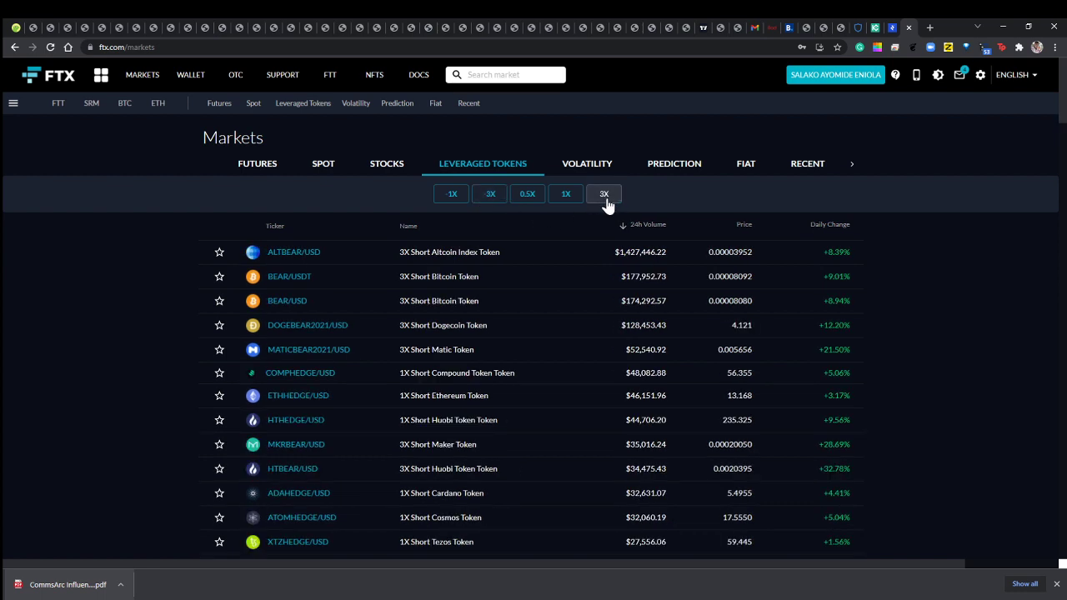